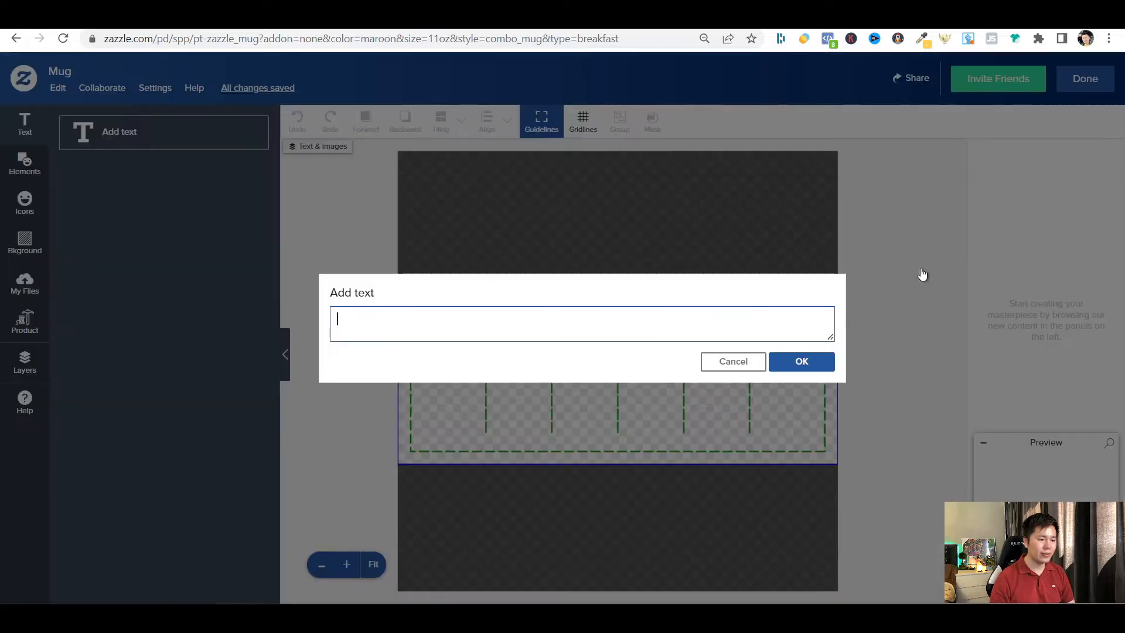
Add the text "TEXT" to the mug design and set its font to Islander from the decorative fonts.
type("TEXT")
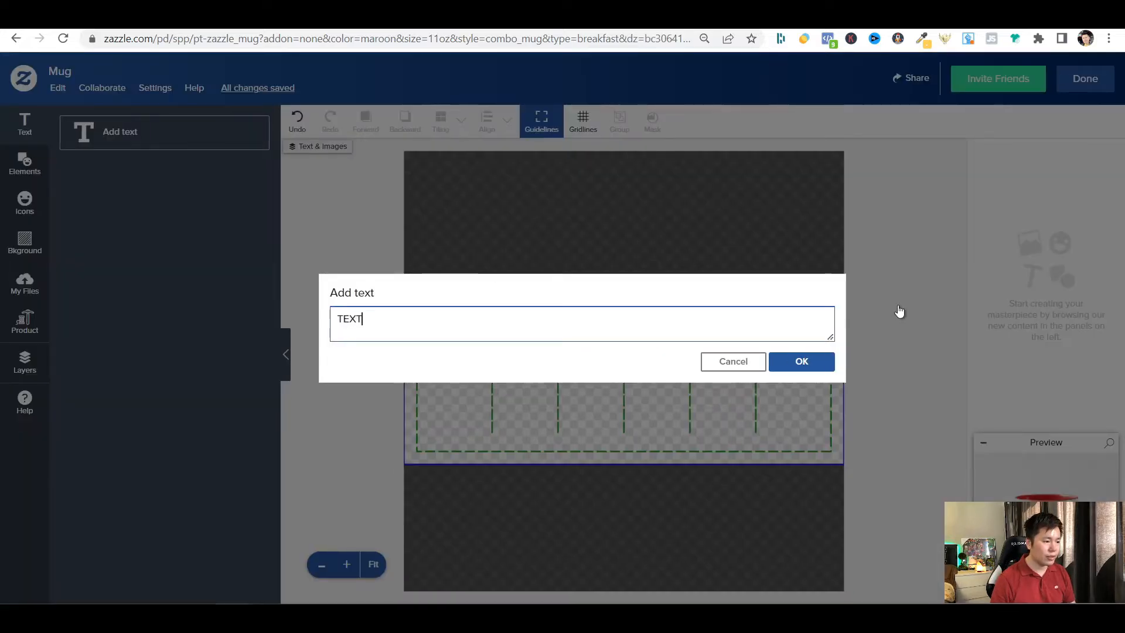
left_click(814, 362)
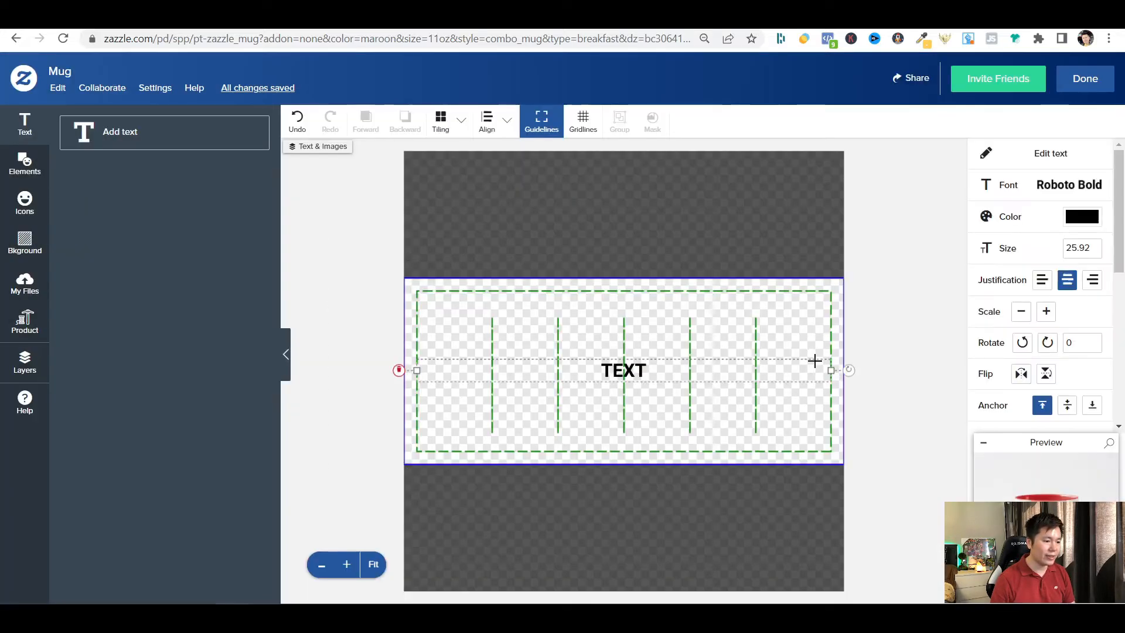
left_click(1046, 186)
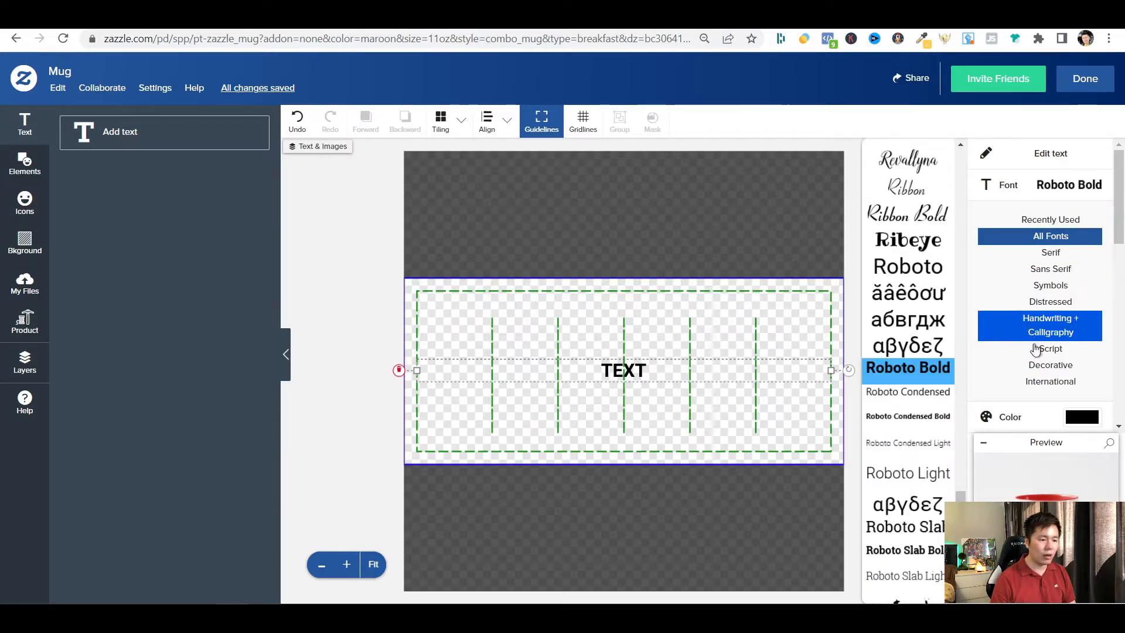
left_click(1049, 365)
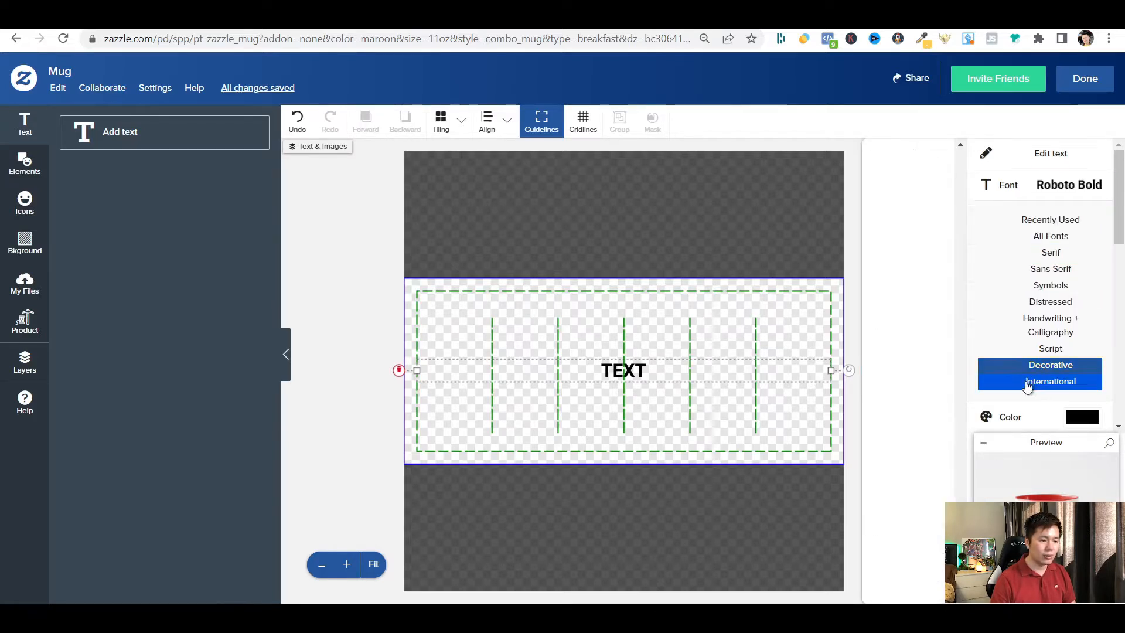
left_click_drag(961, 508, 940, 394)
scroll(940, 394, "up", 3)
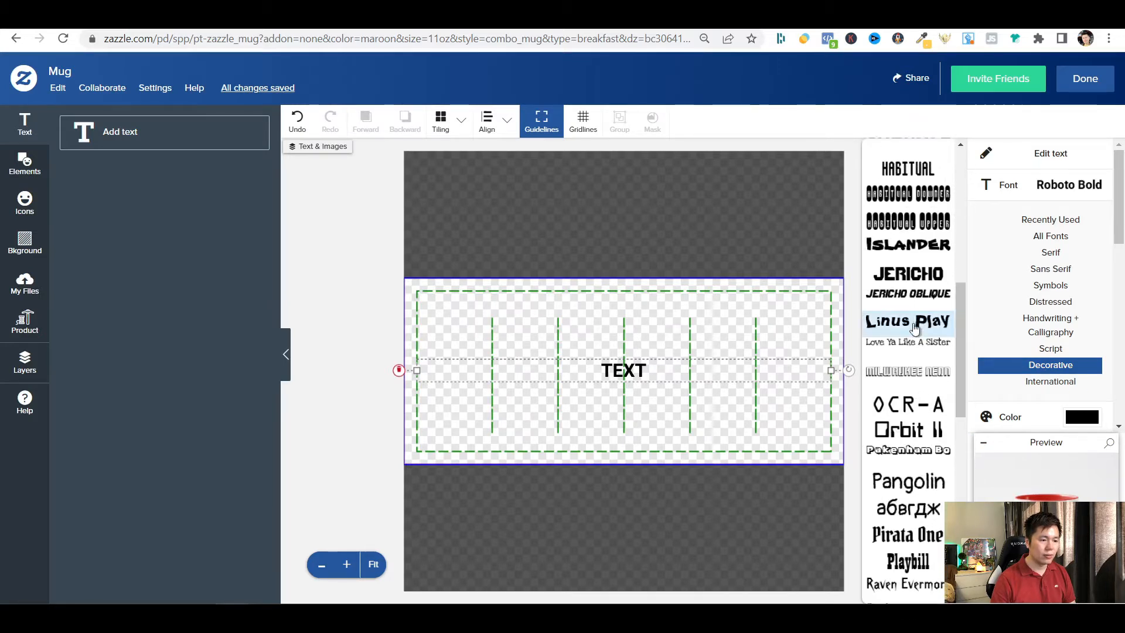
left_click(882, 249)
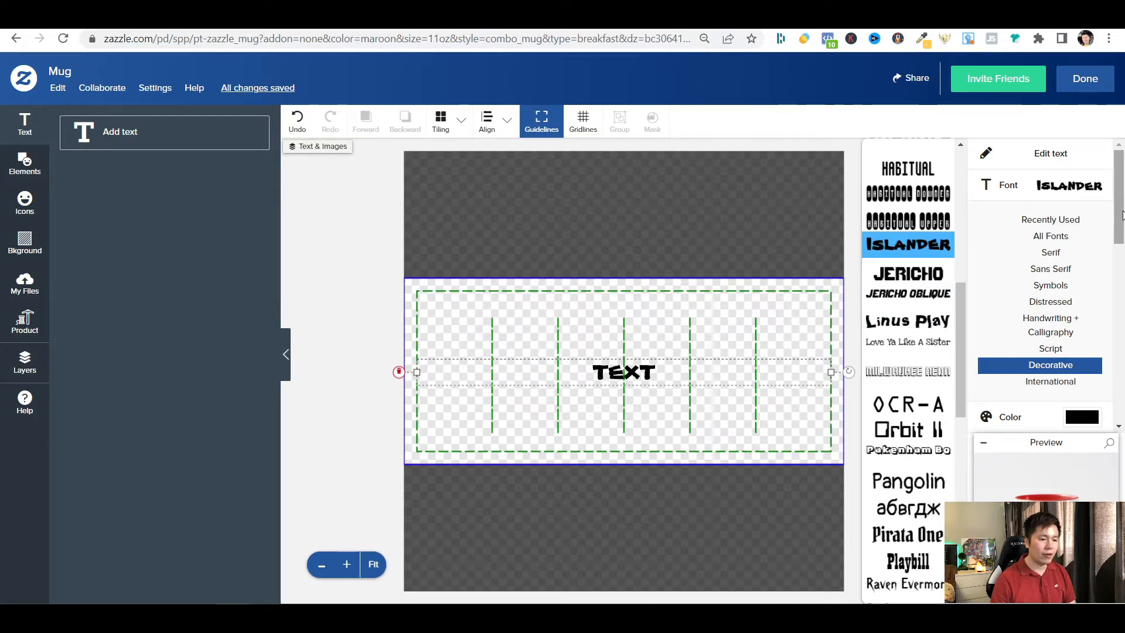
Set the text size to 60 and narrow its text box to fit the word against the design's left edge.
scroll(1123, 215, "down", 4)
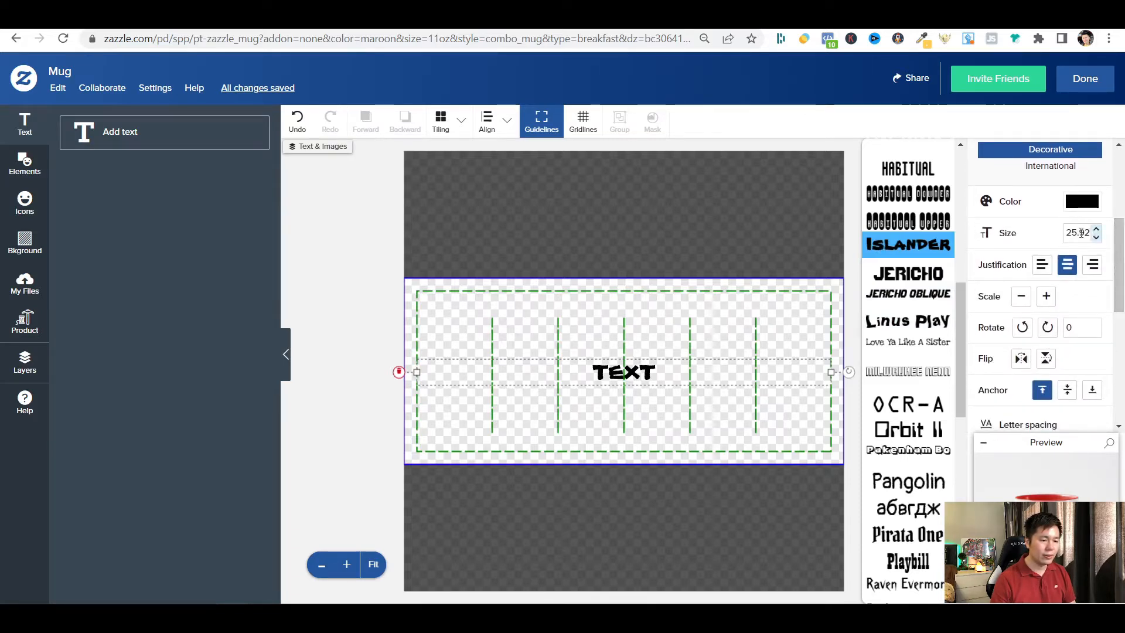
left_click(1081, 232)
double_click(1082, 232)
type("60")
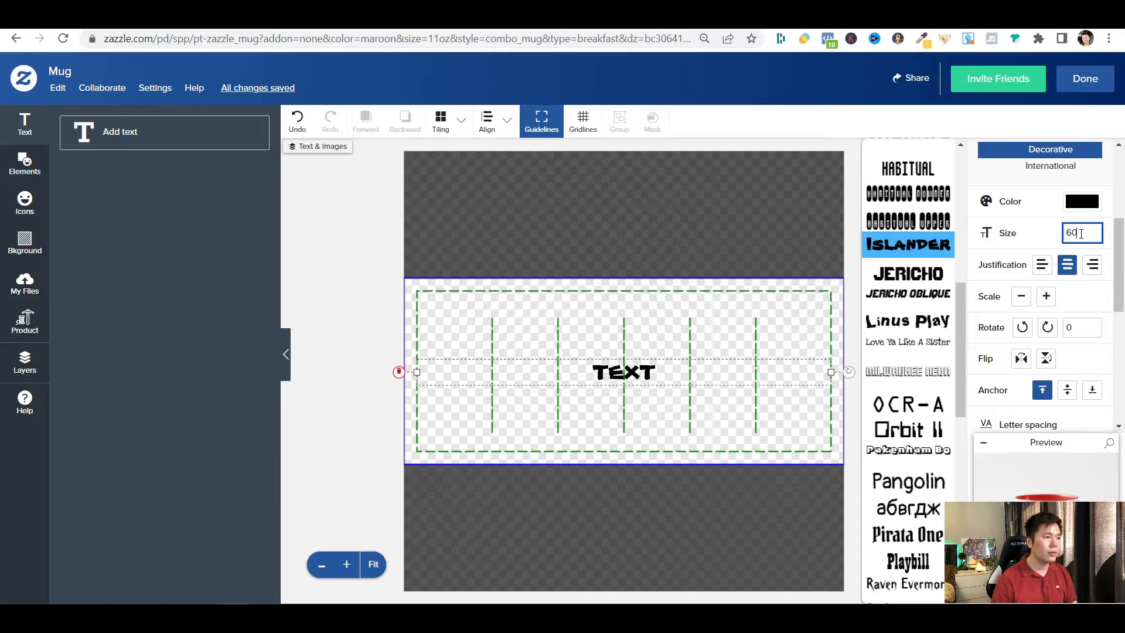
key("Return")
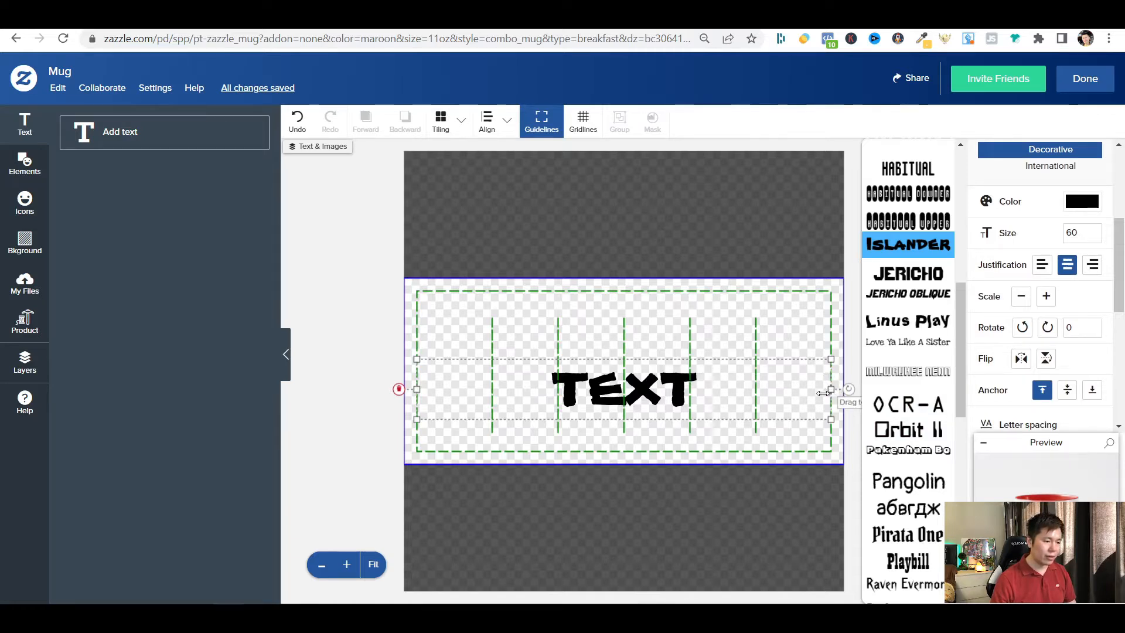
left_click_drag(833, 390, 572, 420)
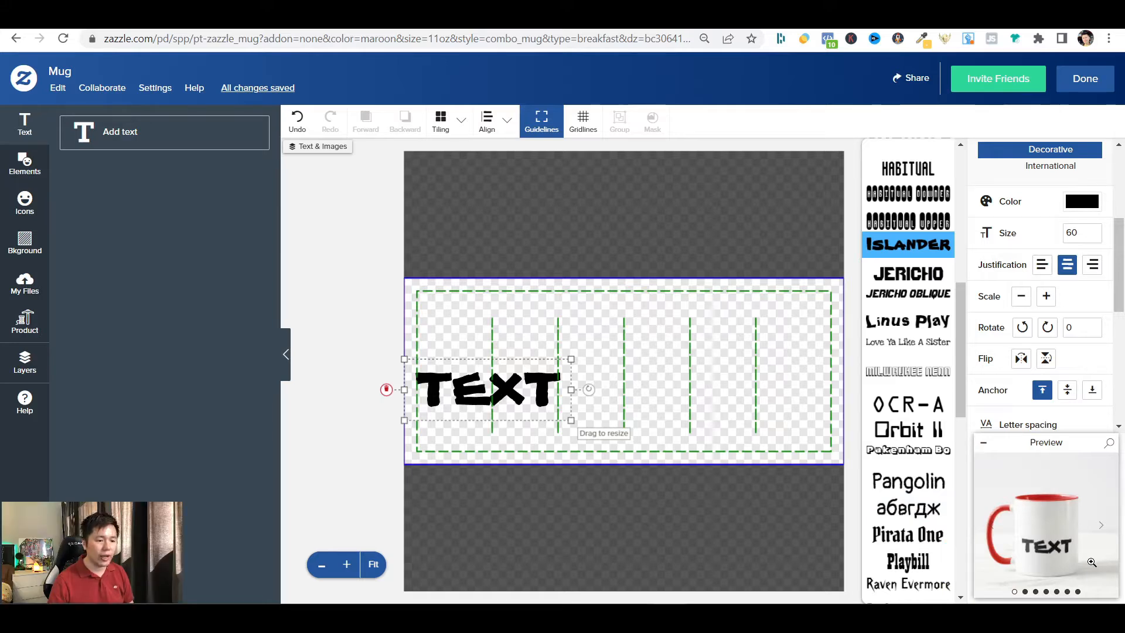
Make the text a template object.
scroll(1121, 365, "down", 2)
scroll(1120, 364, "down", 5)
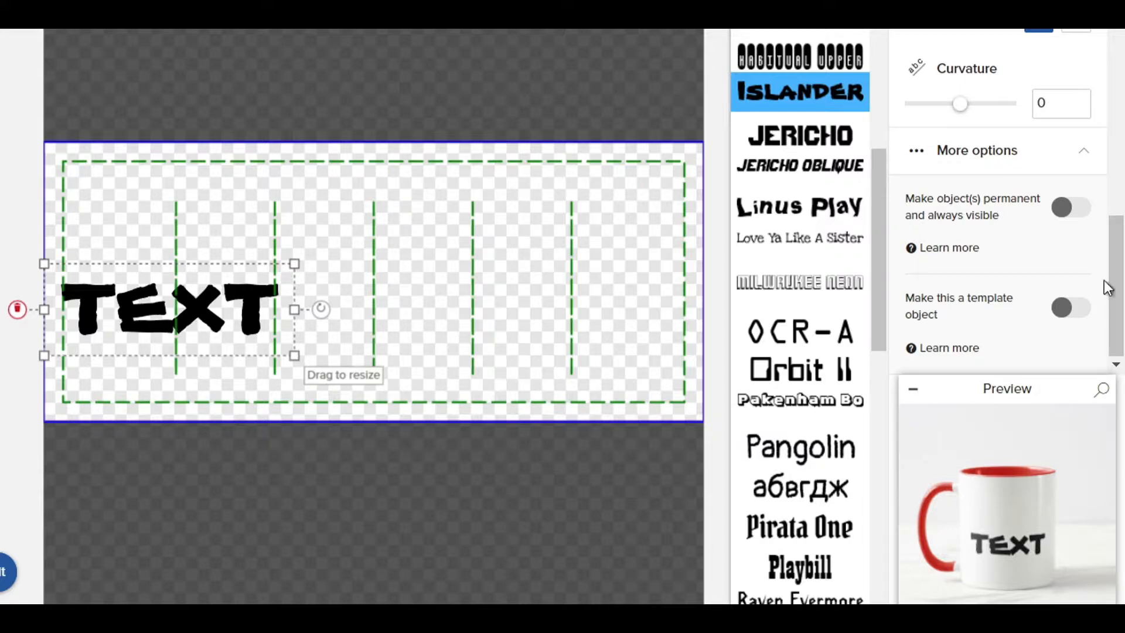
left_click(1071, 308)
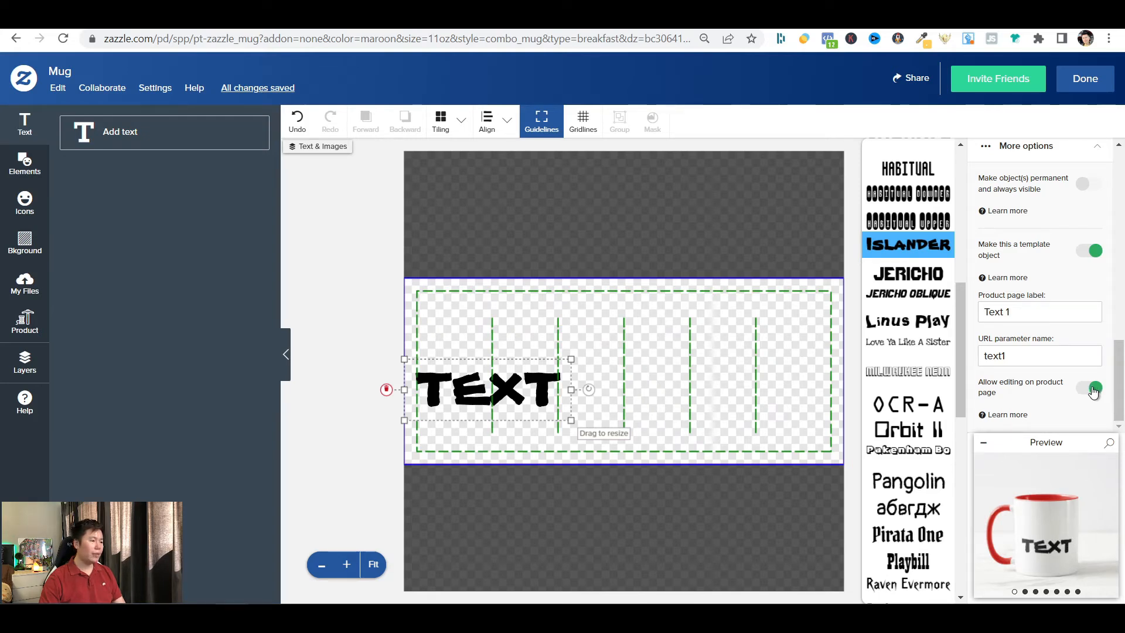
Duplicate the TEXT layer three times to get four identical text layers.
left_click(39, 376)
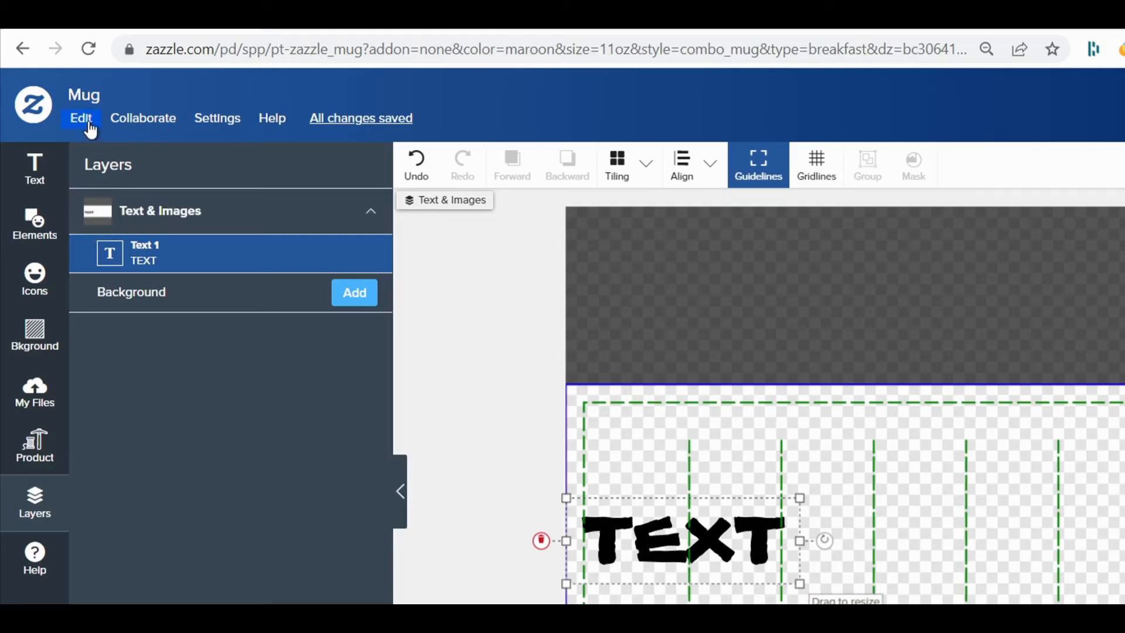
left_click(90, 125)
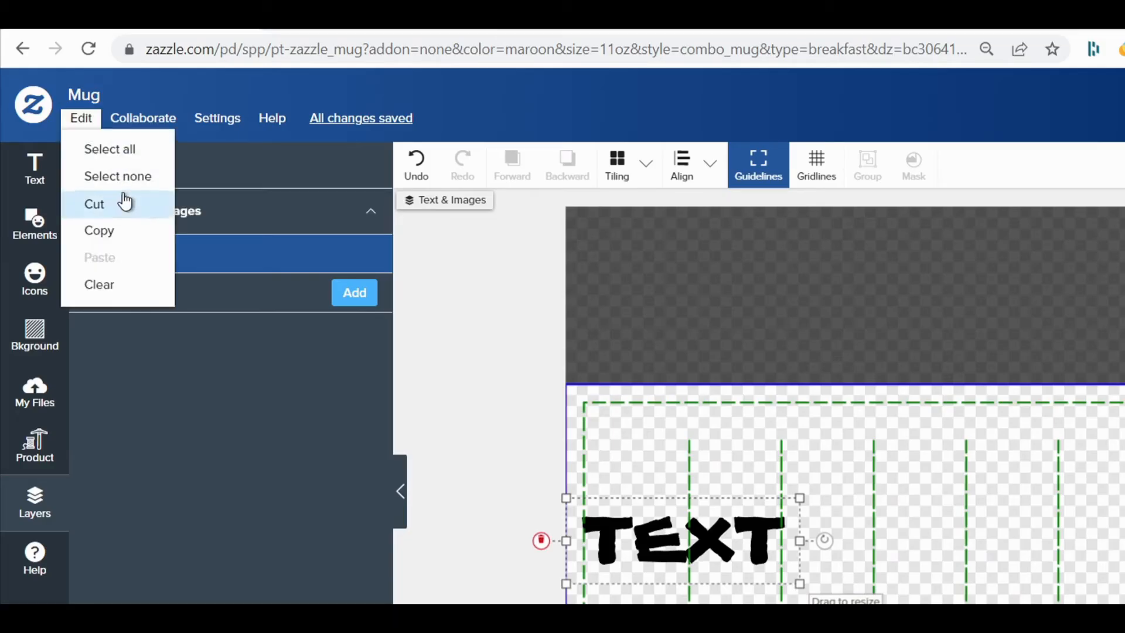
left_click(125, 229)
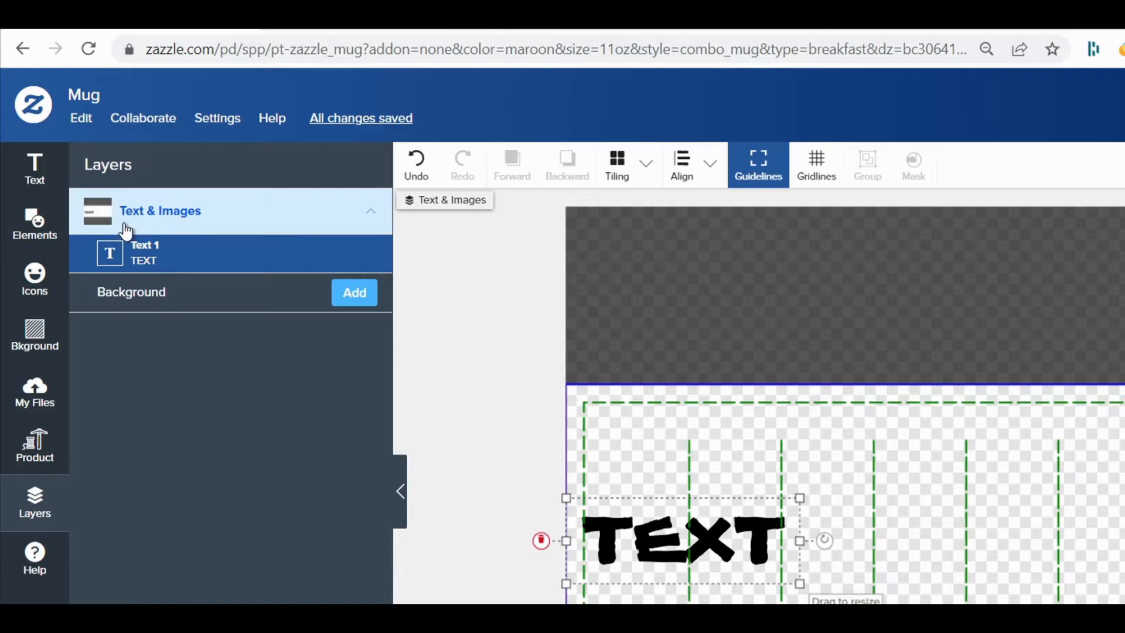
left_click(82, 120)
left_click(120, 268)
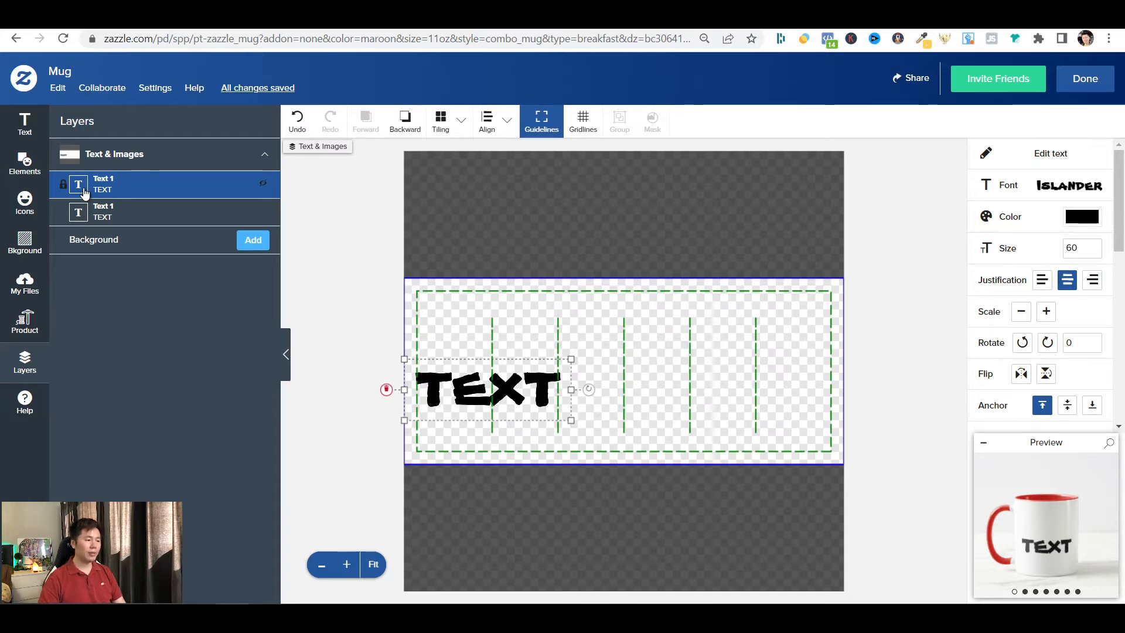
key("ctrl+c")
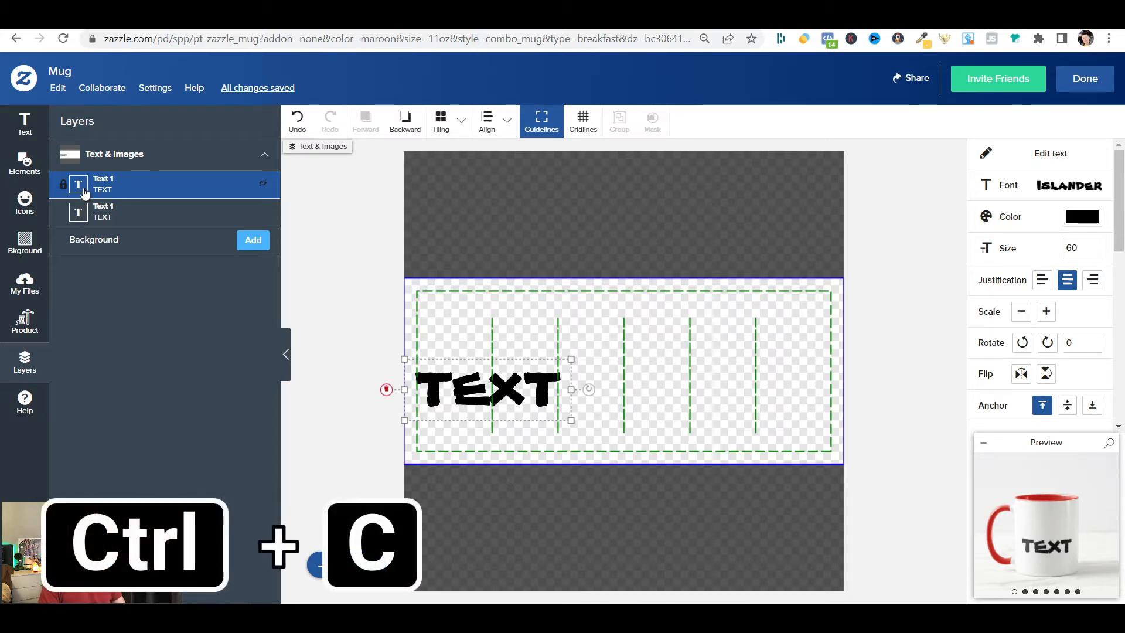
key("ctrl+v")
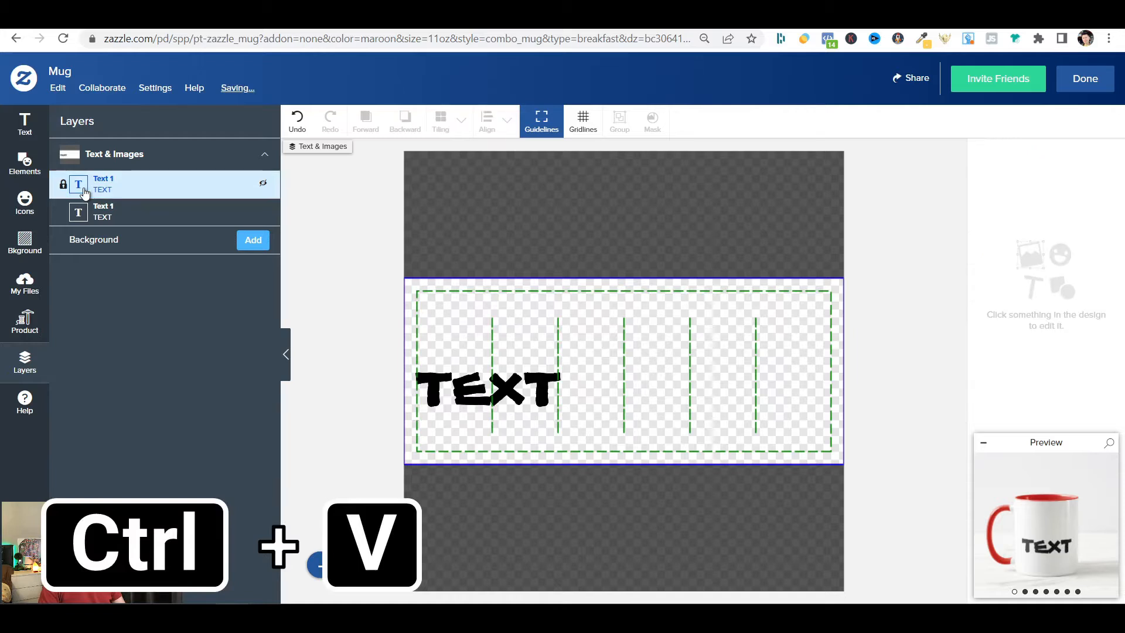
key("ctrl+v")
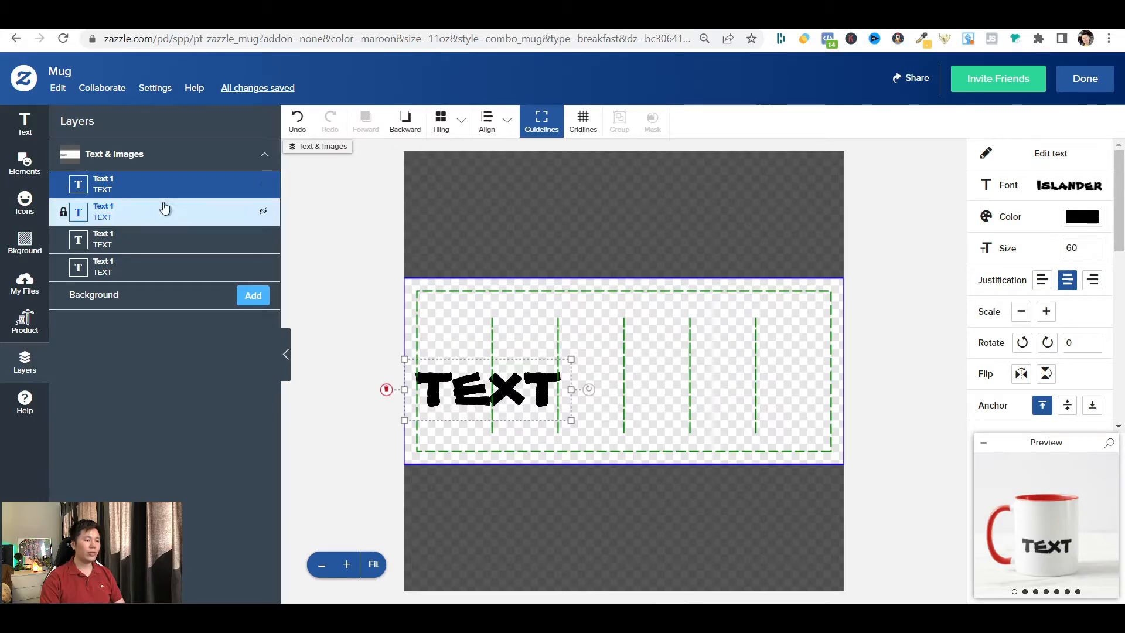
Align the topmost TEXT layer to the artboard's top edge and place the second layer's text just below it.
left_click(510, 124)
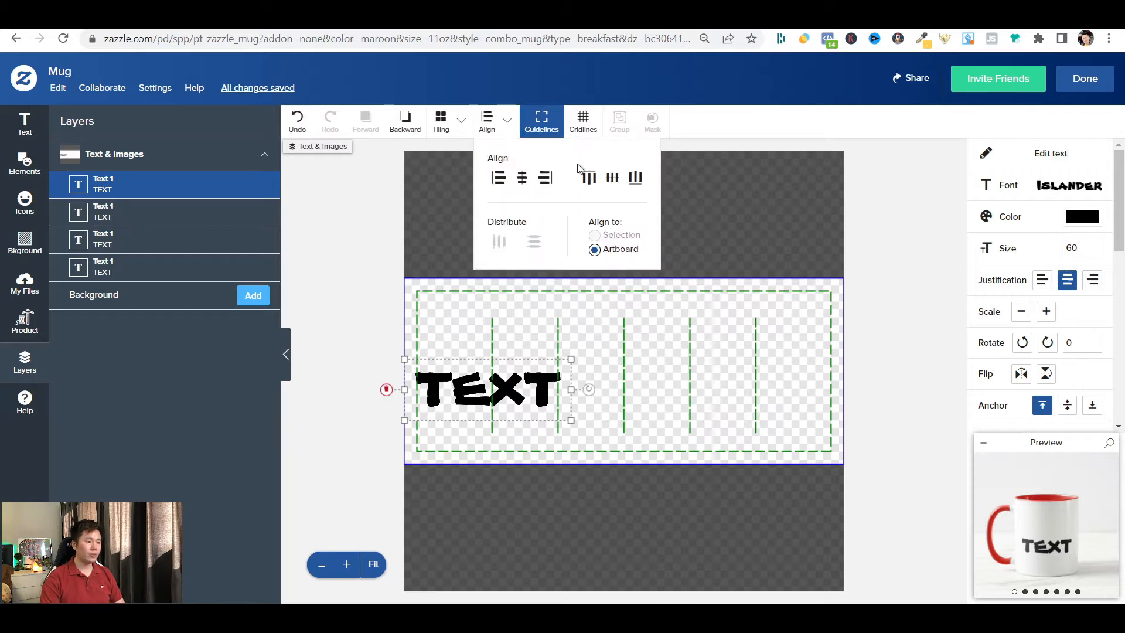
left_click(589, 177)
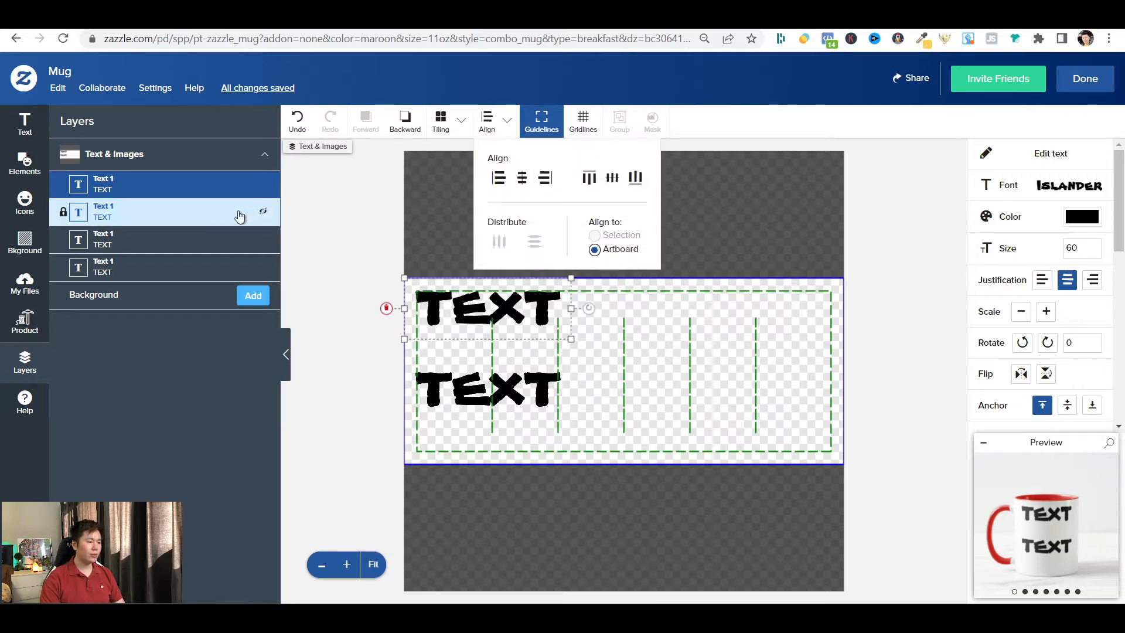
left_click(166, 213)
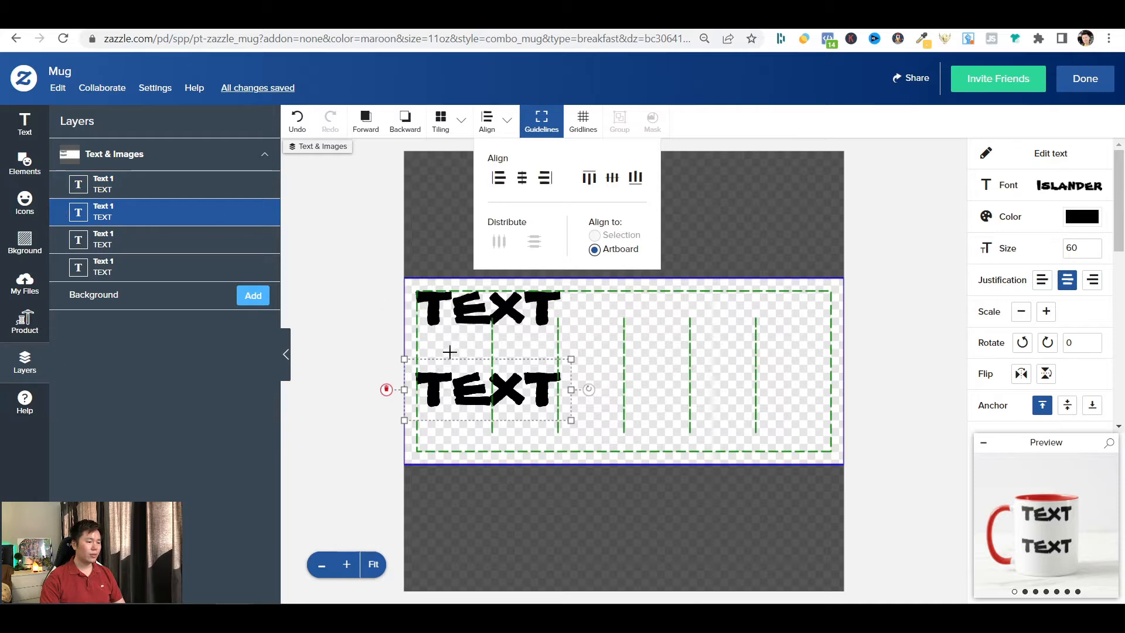
left_click_drag(501, 393, 498, 355)
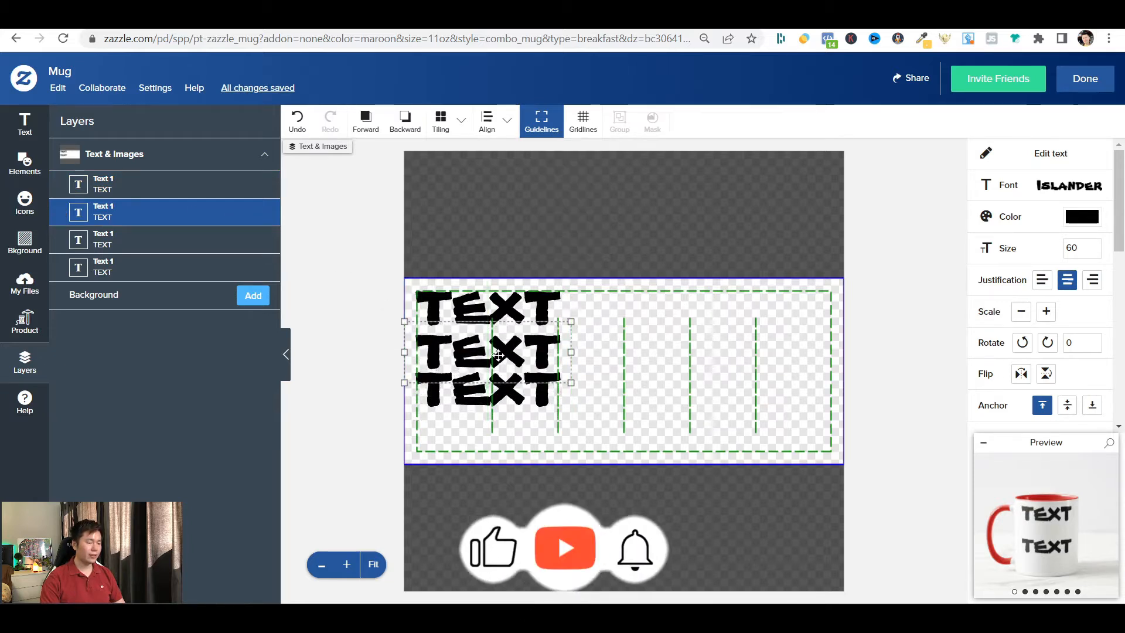
Align the lowest TEXT layer to the artboard's bottom edge.
left_click(156, 269)
left_click(503, 123)
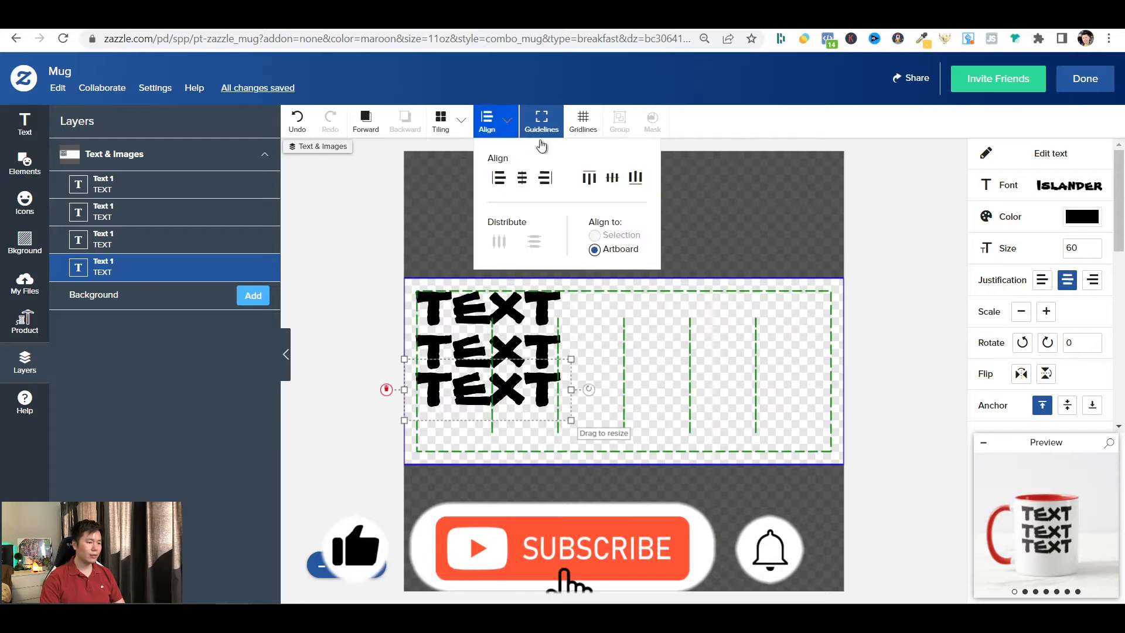
left_click(632, 179)
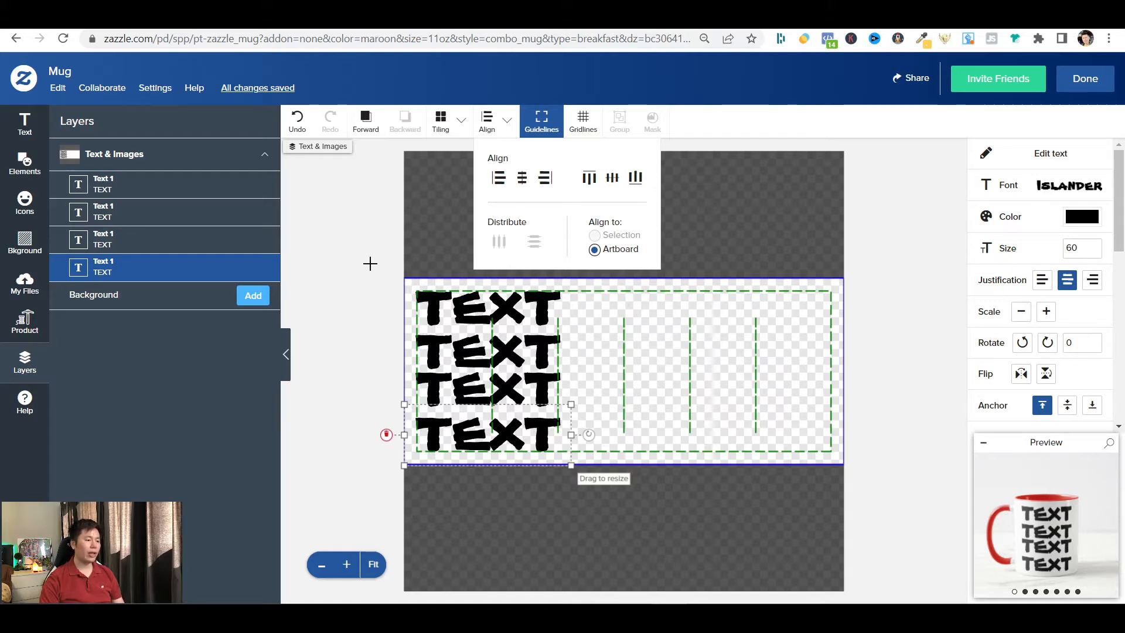
Select all four text objects and space them evenly in the vertical direction.
left_click_drag(373, 265, 627, 530)
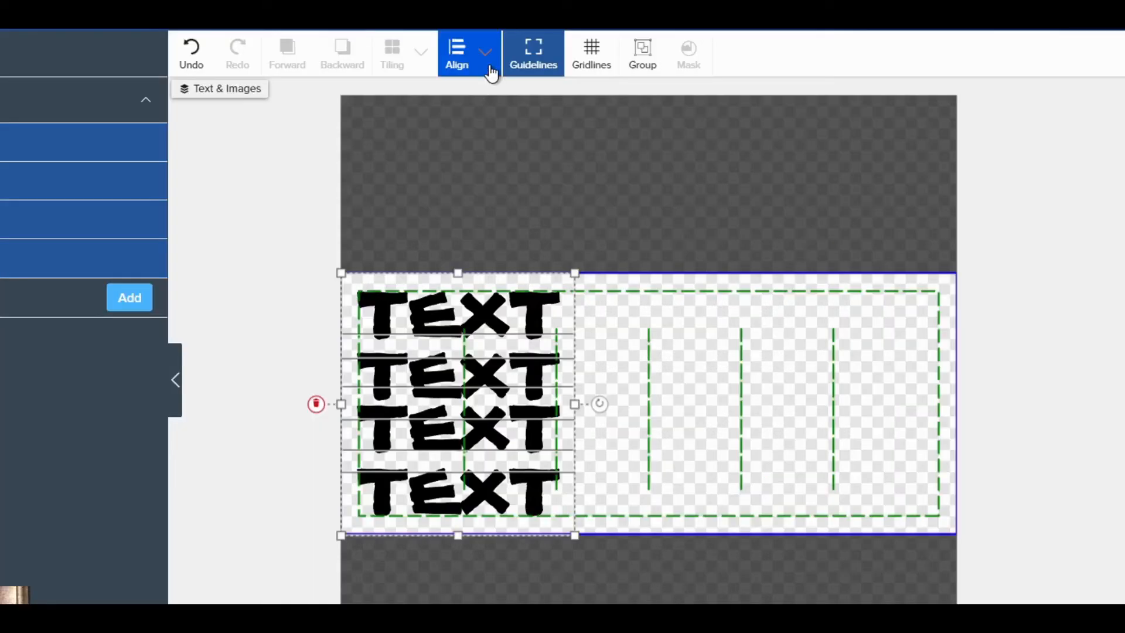
left_click(508, 124)
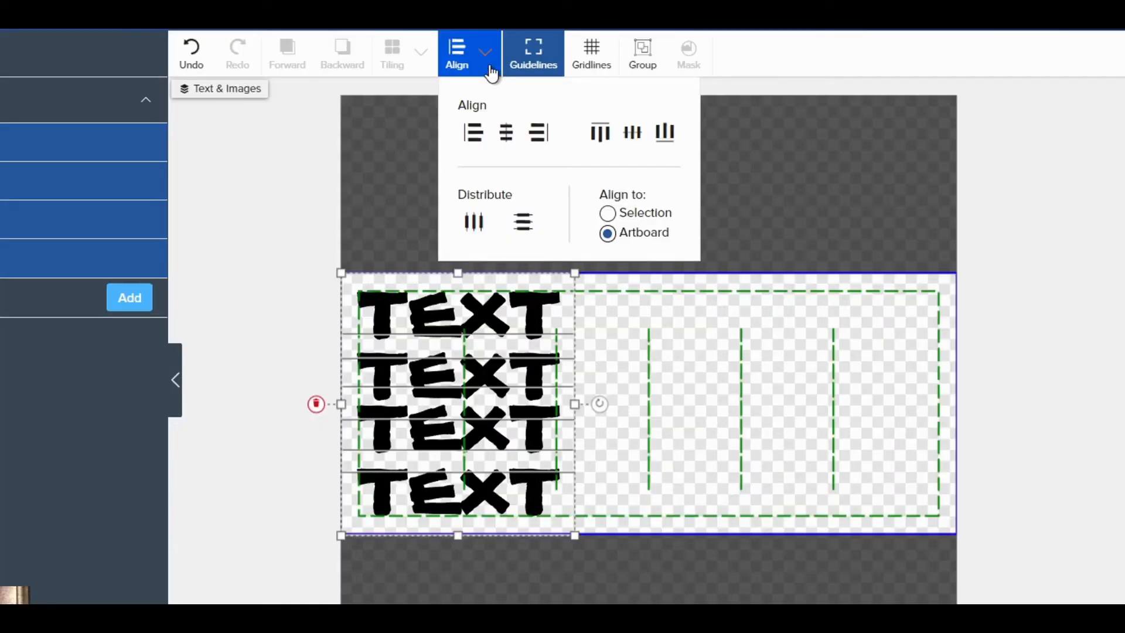
left_click(530, 237)
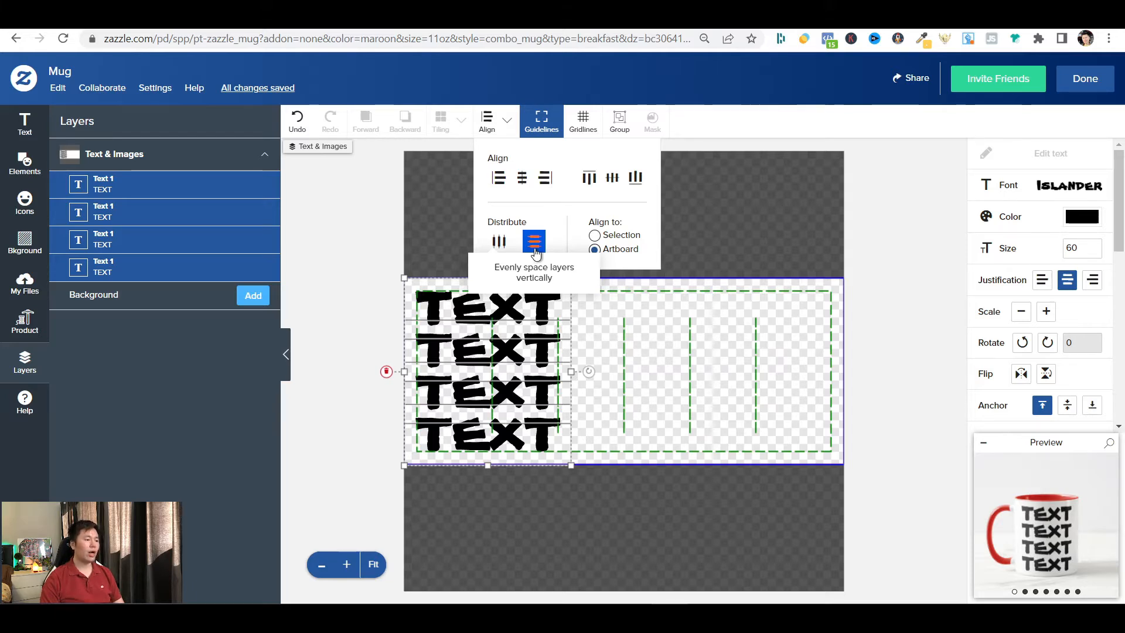
Tighten the stack by nudging the first TEXT layer slightly down and the lower two layers slightly up.
left_click(195, 186)
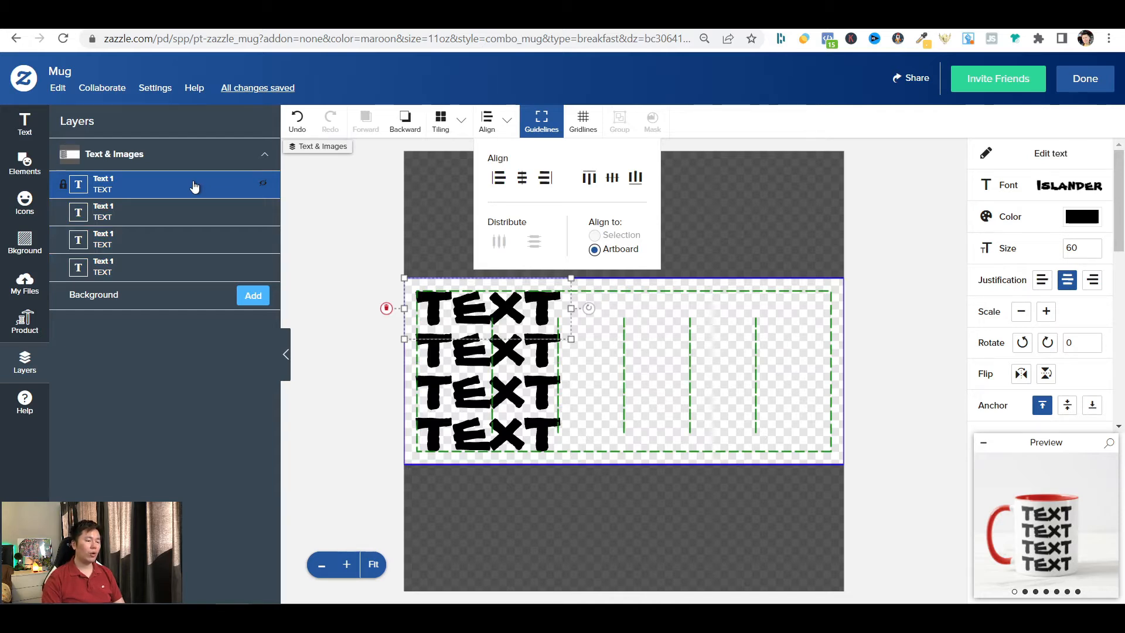
key("ctrl")
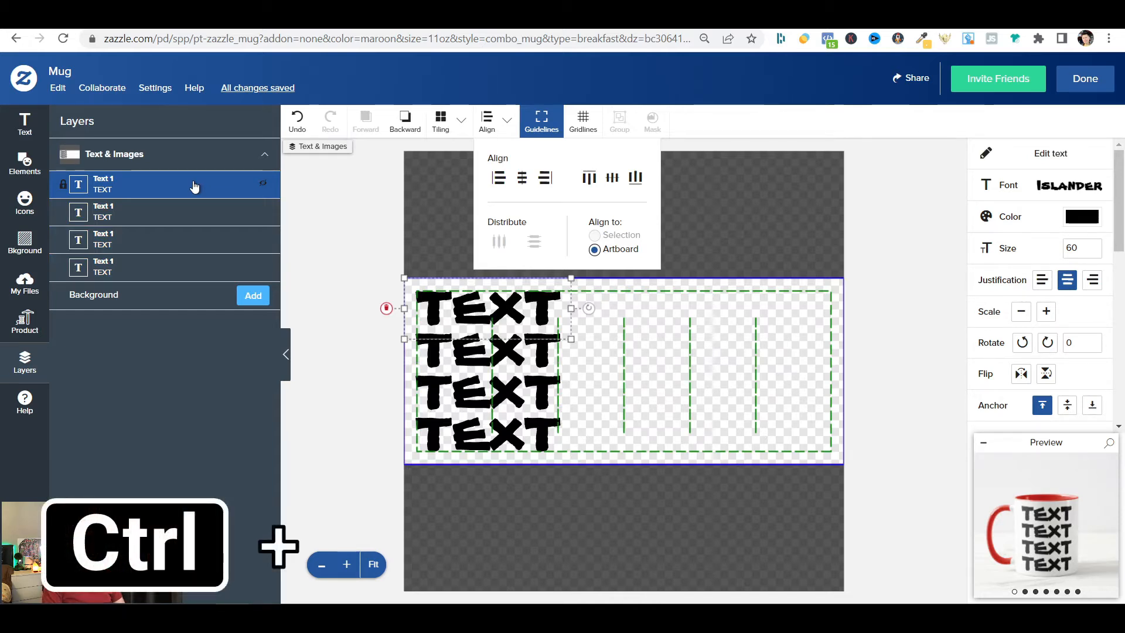
key("ctrl+Down")
key("ctrl+Up")
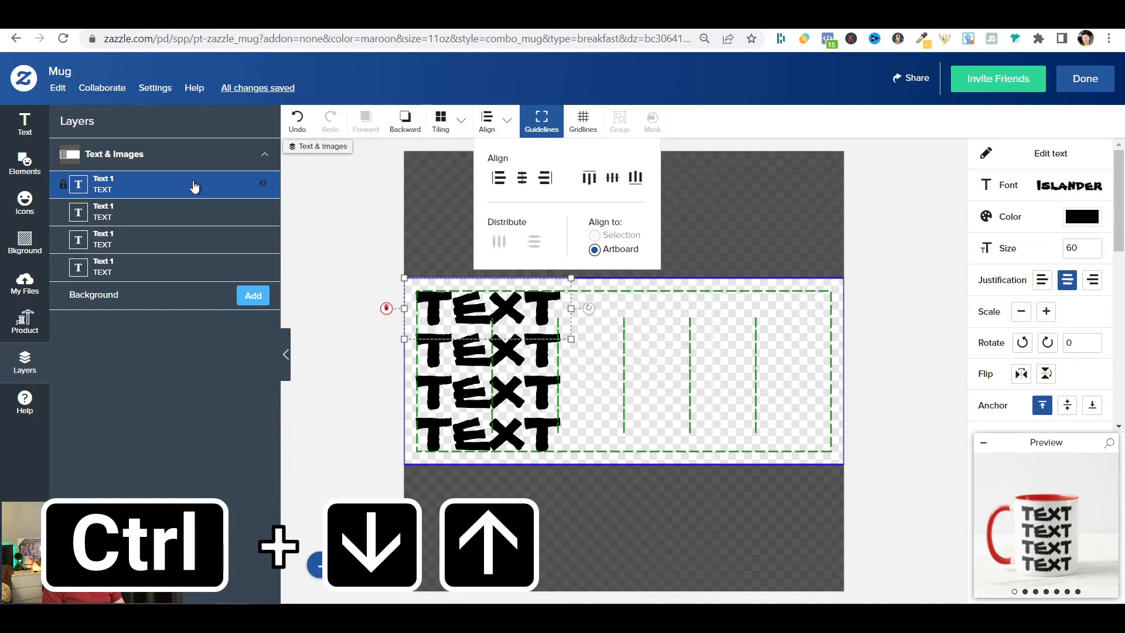
key("Down")
key("Down")
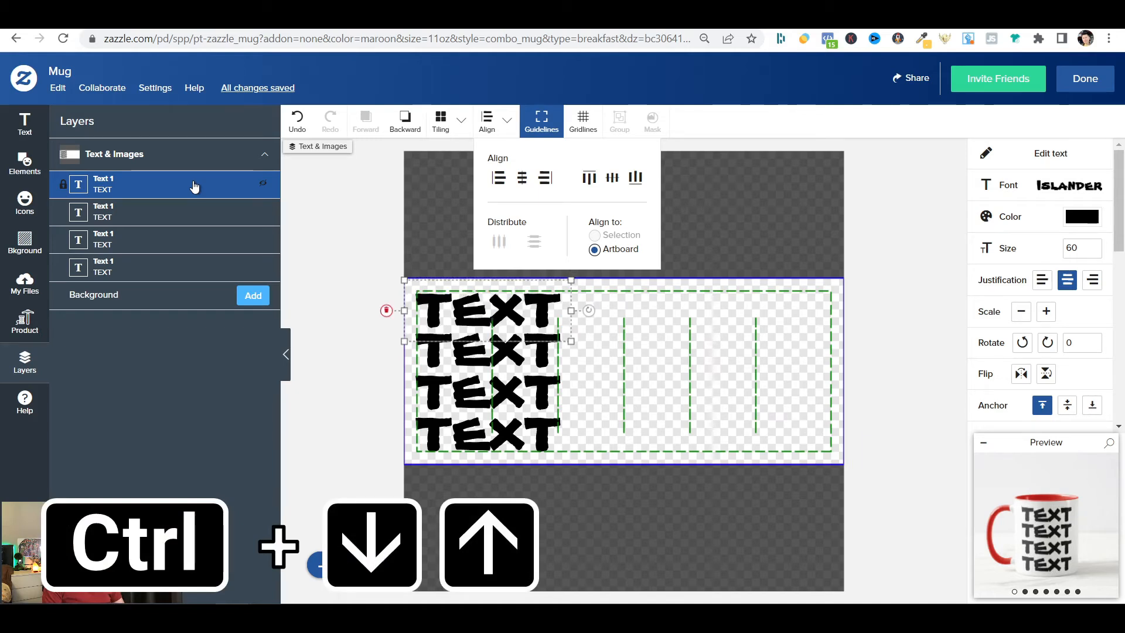
left_click(170, 271)
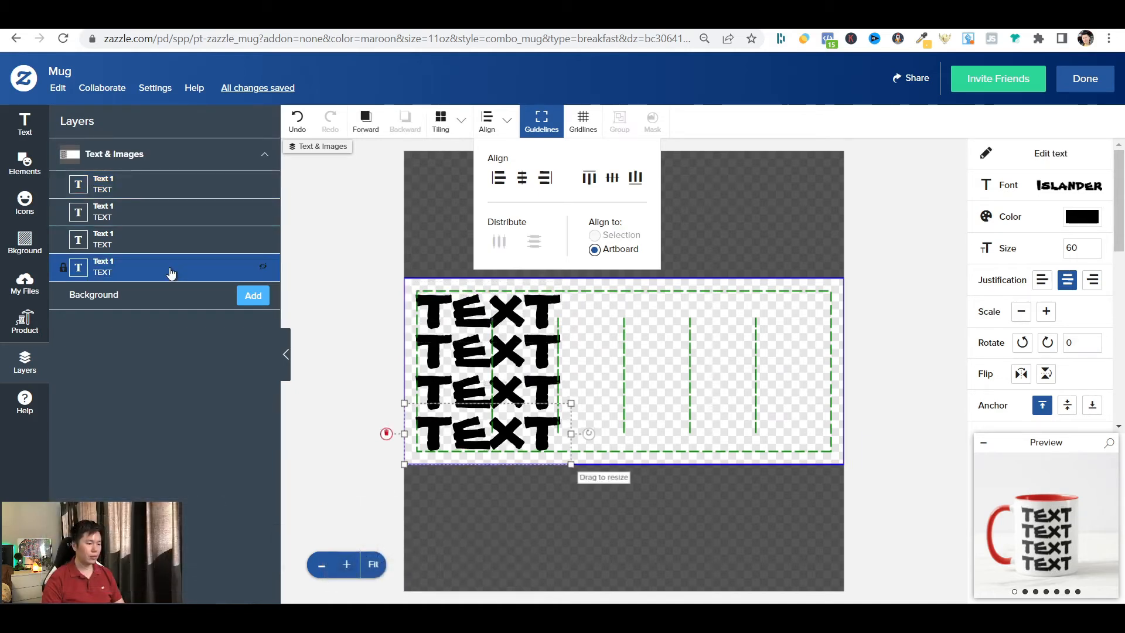
left_click(169, 239, "shift")
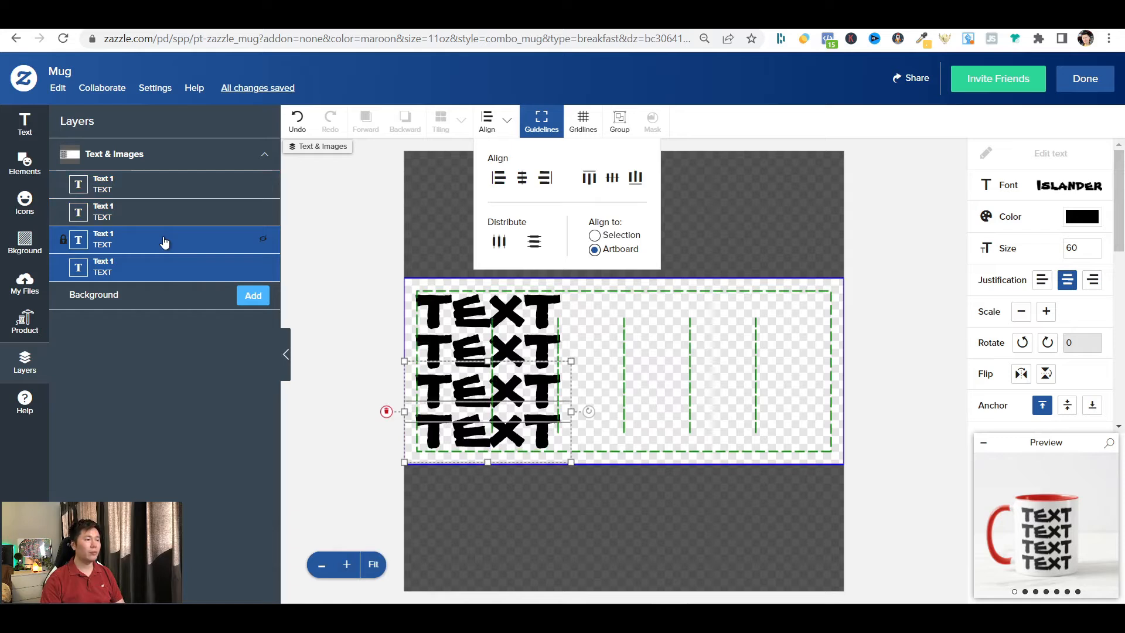
Colour the first TEXT layer red (#E6001D) and the second TEXT layer orange (#F17F17).
left_click(176, 184)
left_click(1082, 216)
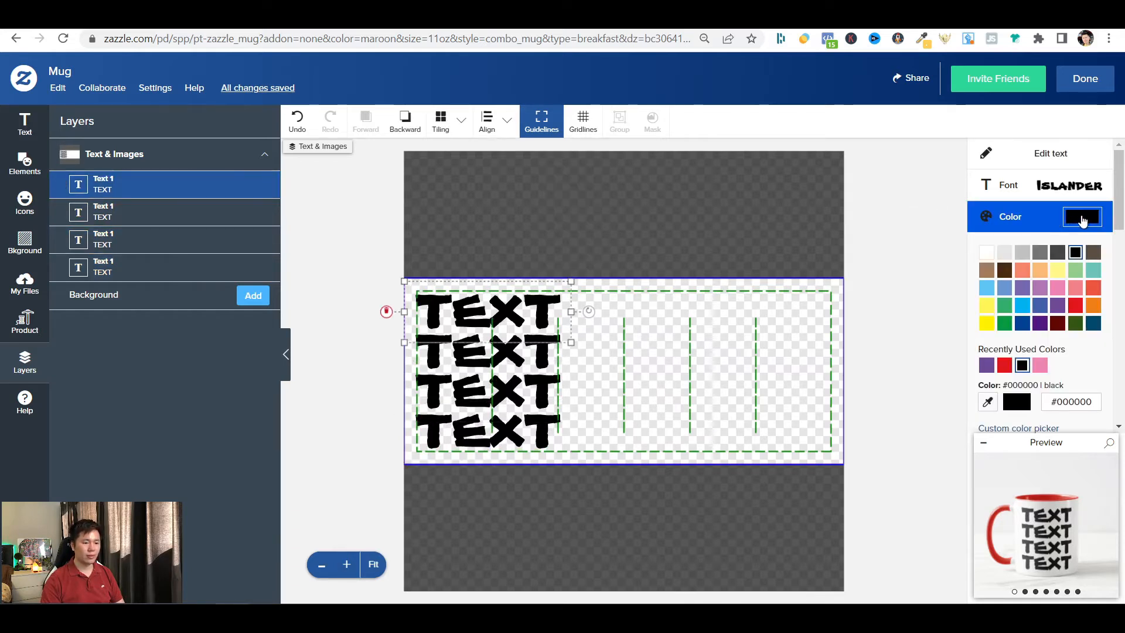
left_click(1076, 306)
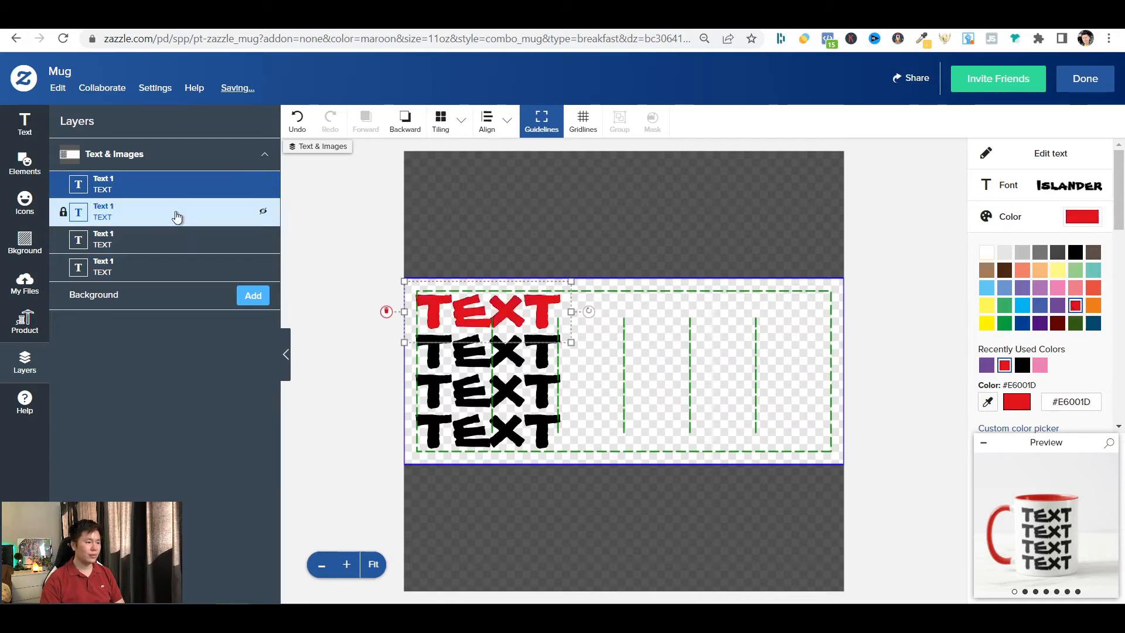
left_click(132, 216)
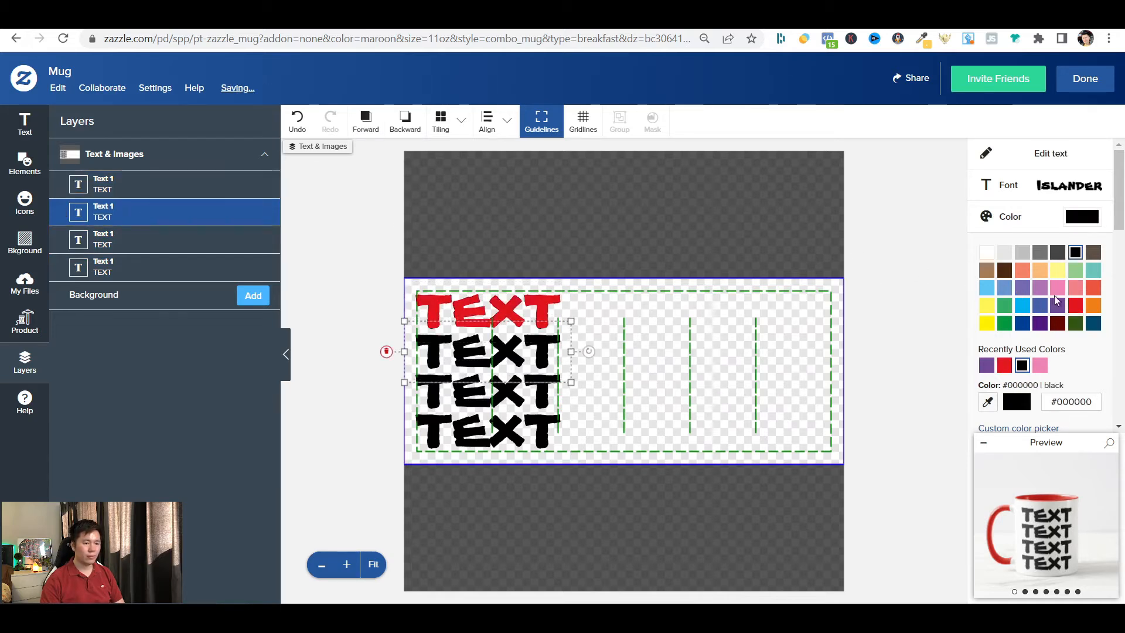
left_click(1093, 306)
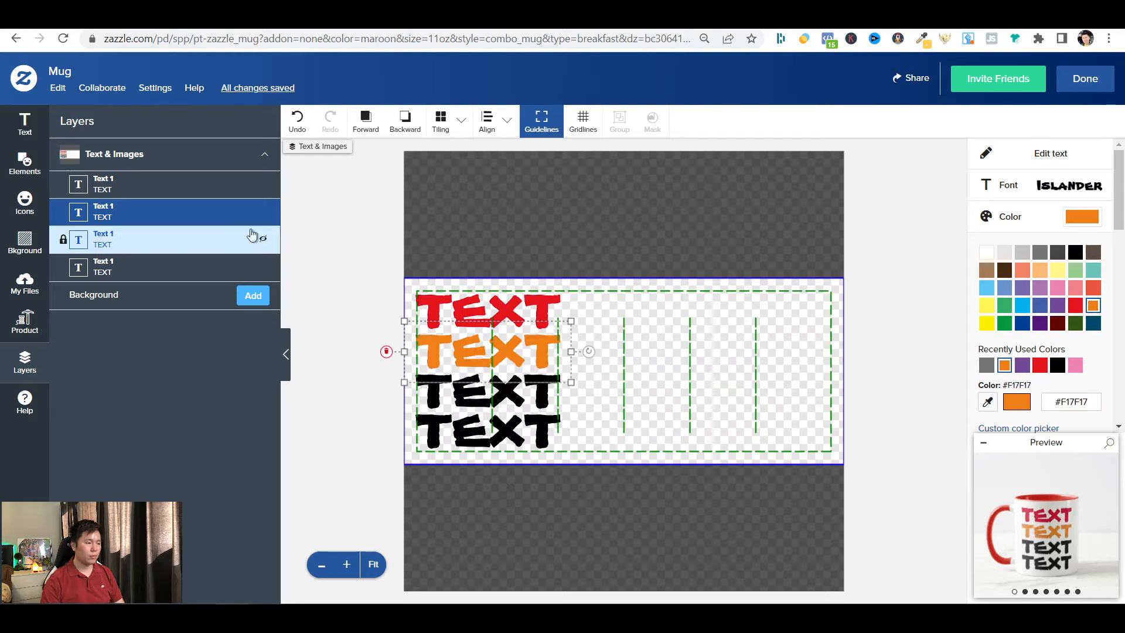
Colour the third TEXT layer sea green (#33AD65) and the fourth TEXT layer purple (#714997).
left_click(126, 245)
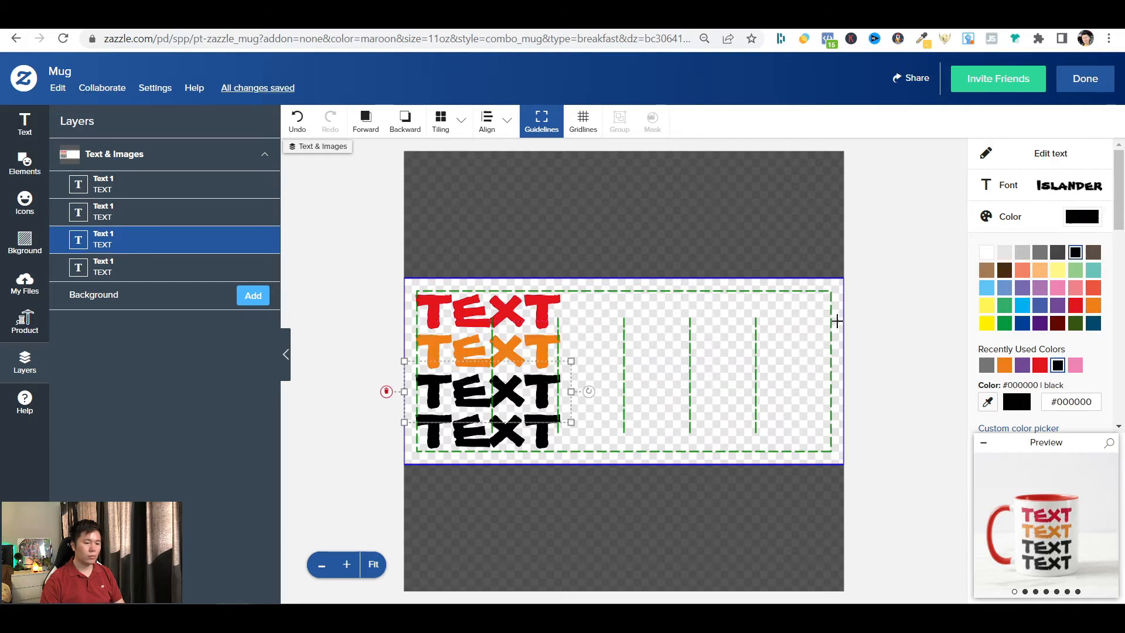
left_click(1005, 306)
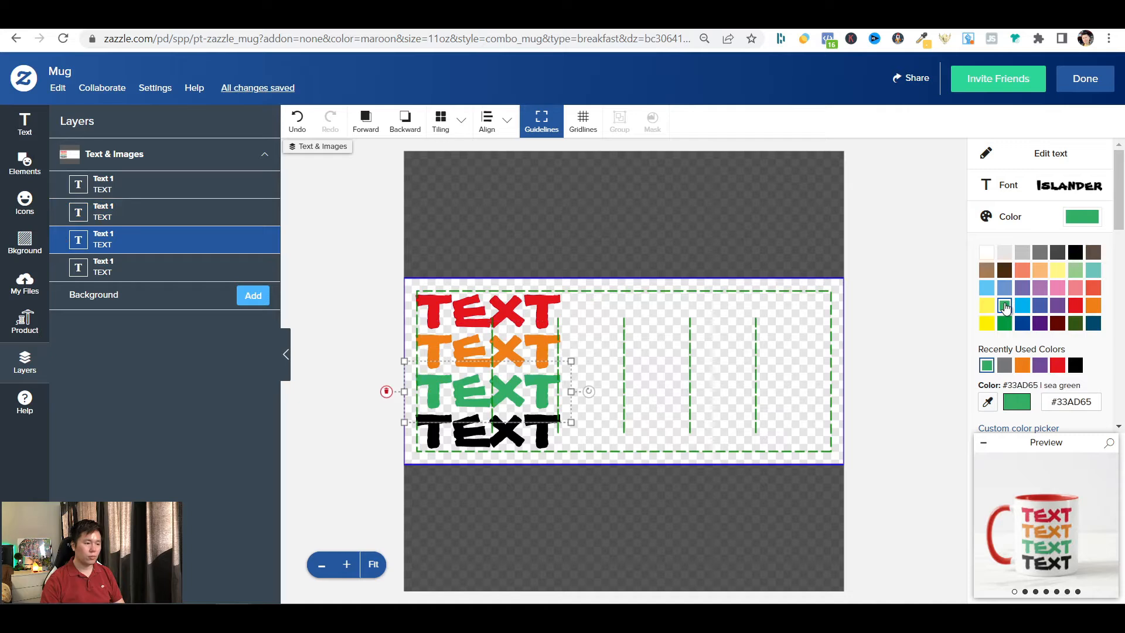
left_click(164, 273)
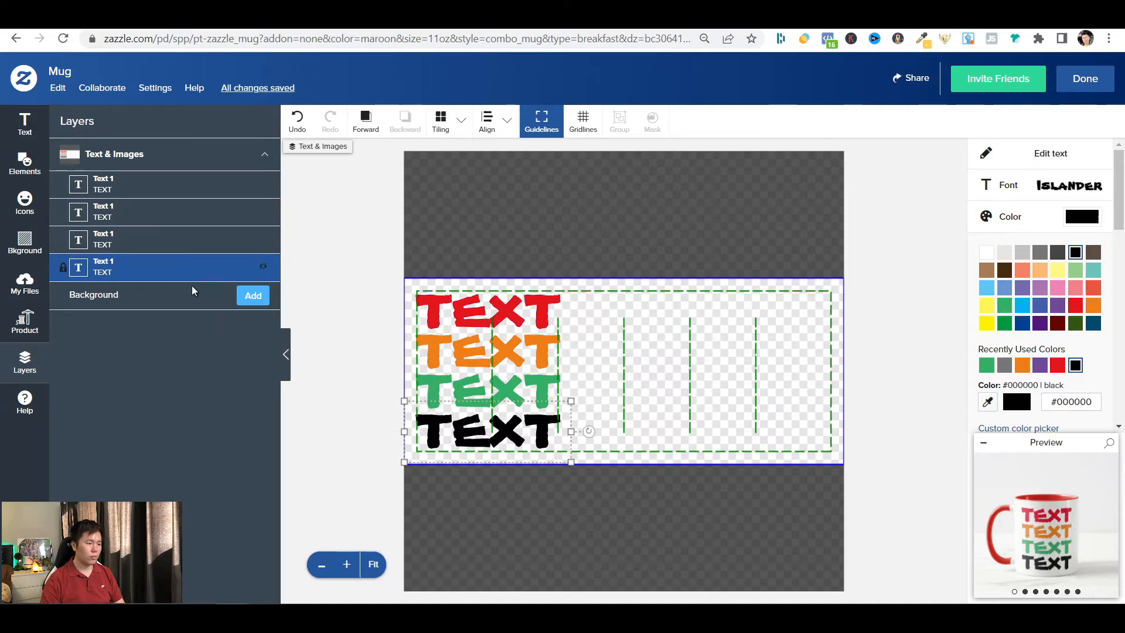
left_click(1060, 307)
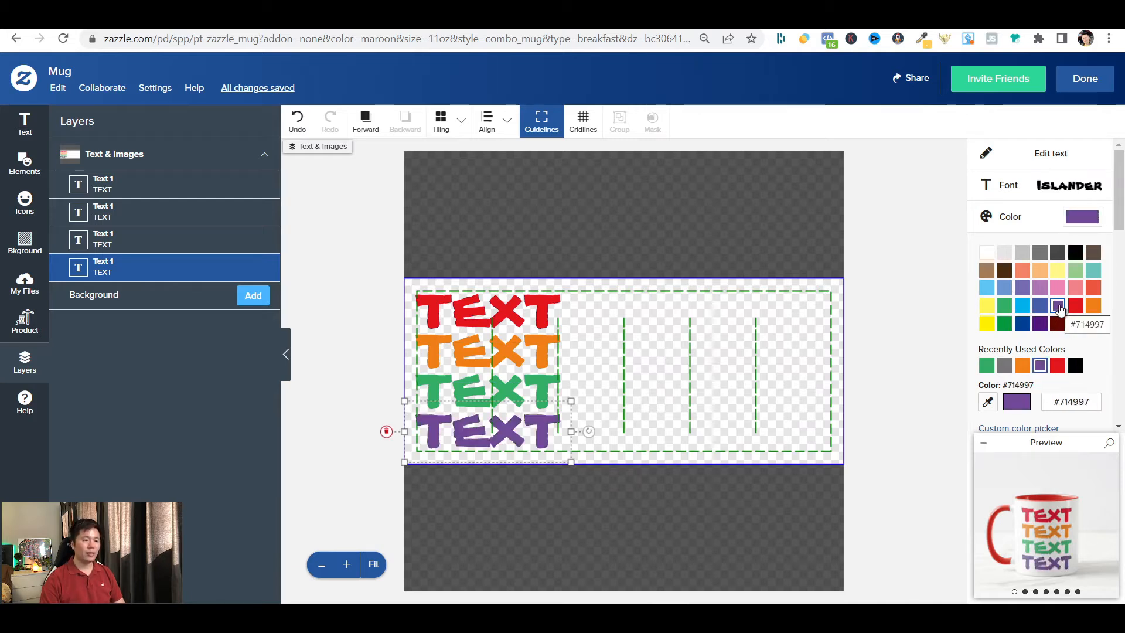
Finish the design and personalize the mug's Text 1 template field as LOVE.
left_click(1092, 89)
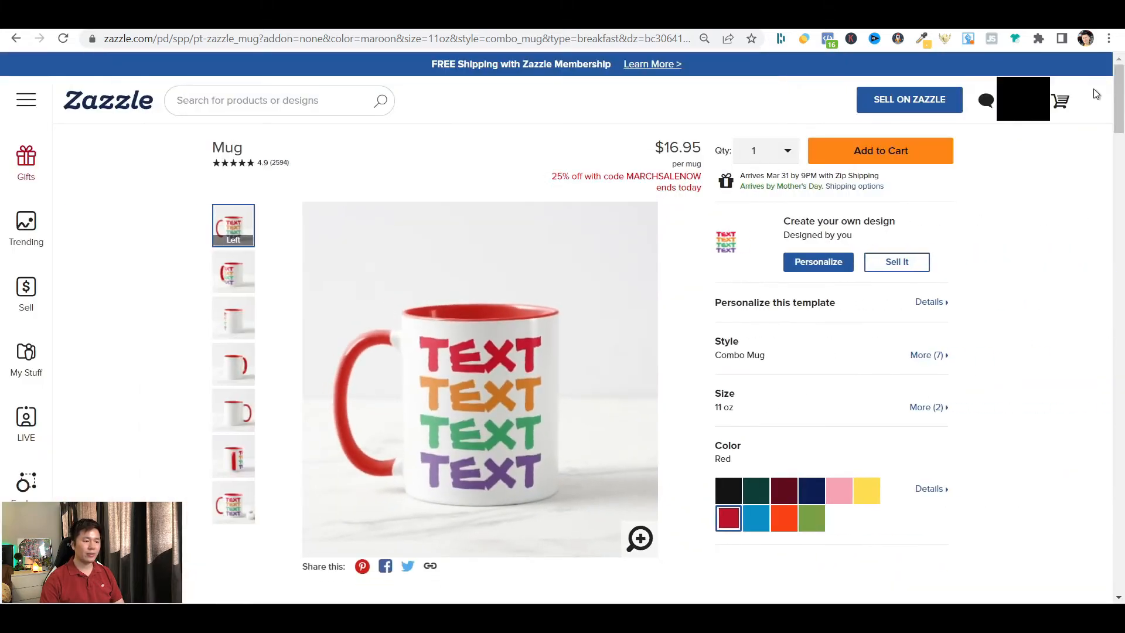
left_click(845, 261)
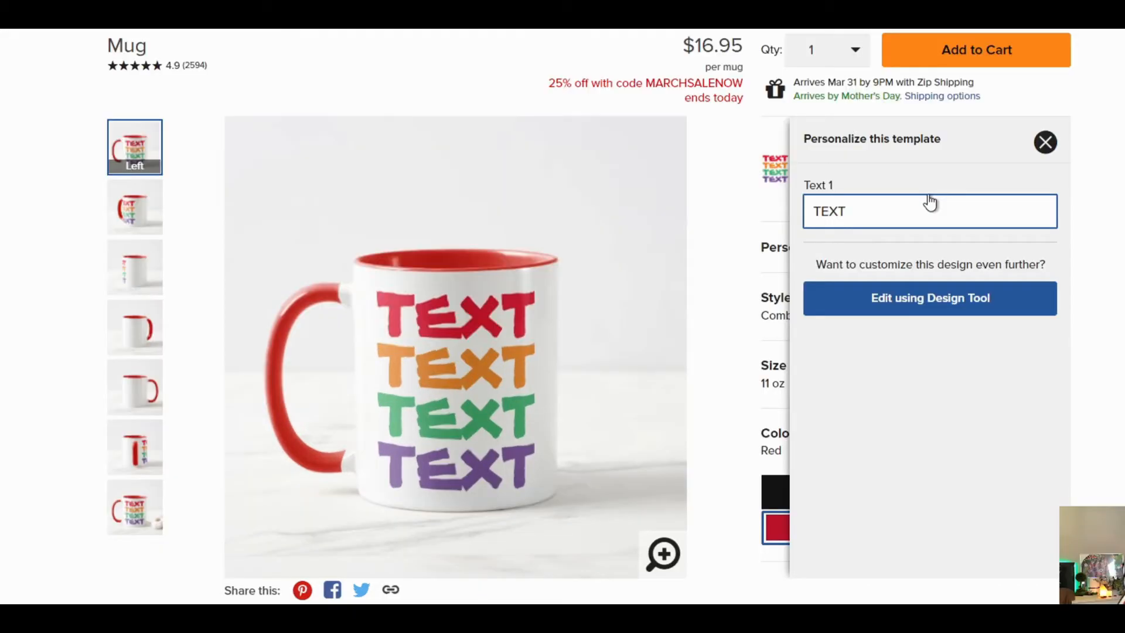
triple_click(931, 202)
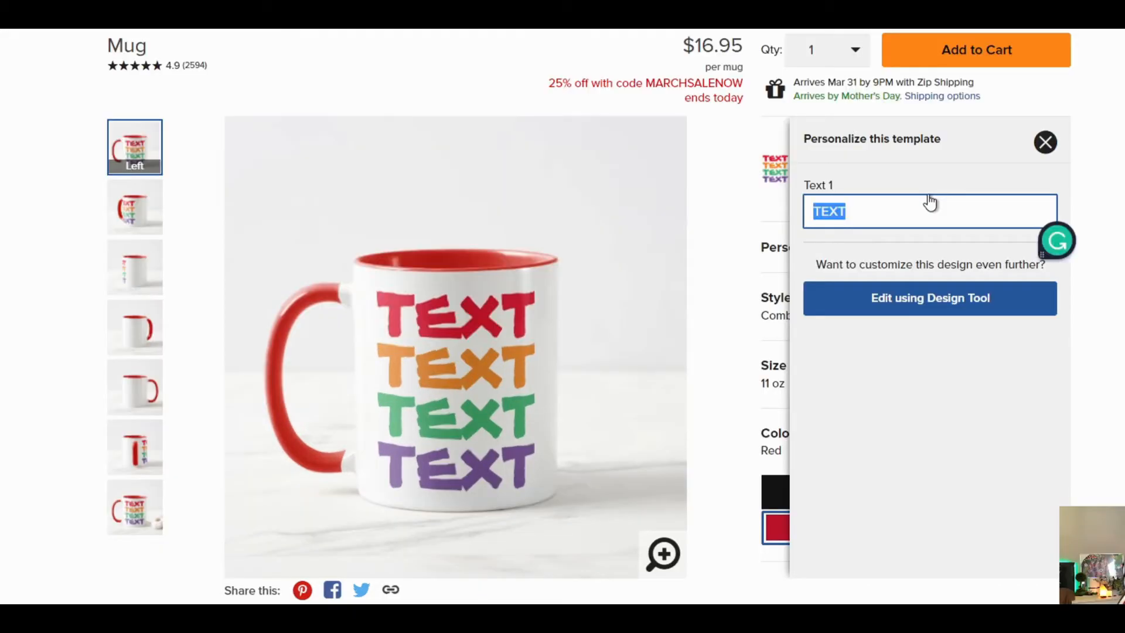
type("LOVE")
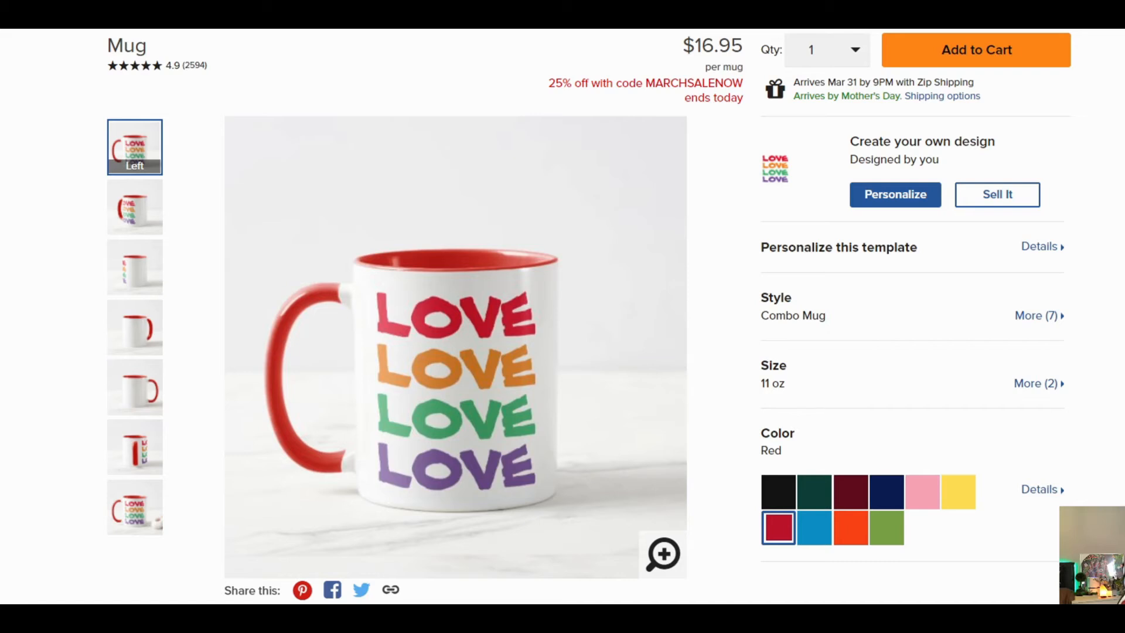
Reopen the mug in the Design Tool and place a copy of all four LOVE texts level at the artboard's right edge.
left_click(931, 200)
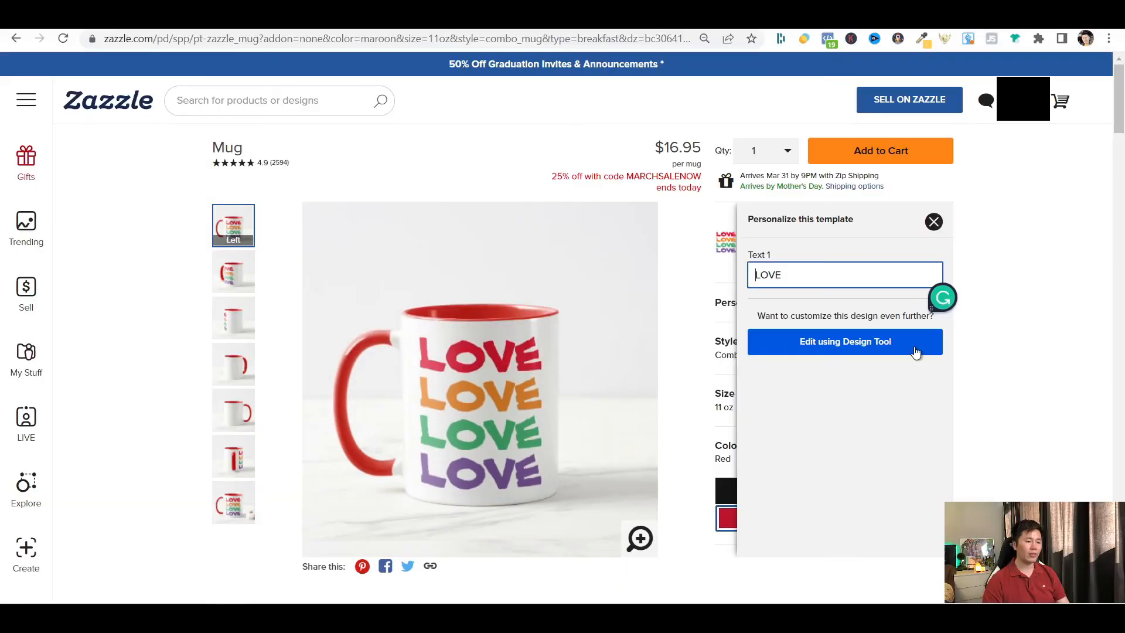
left_click(915, 350)
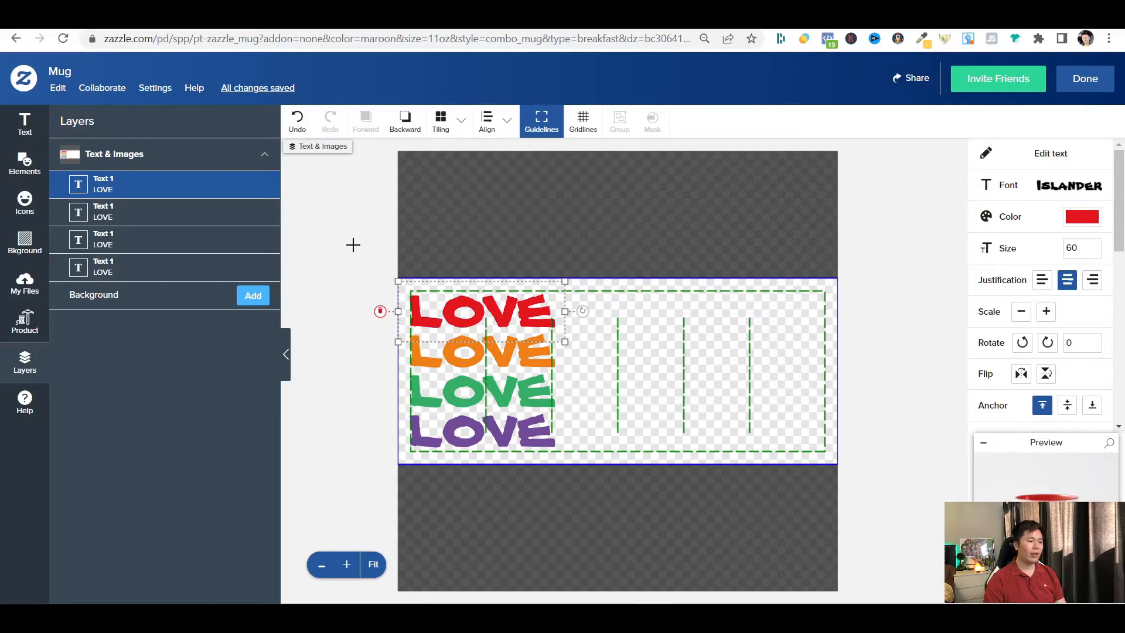
left_click_drag(352, 248, 606, 509)
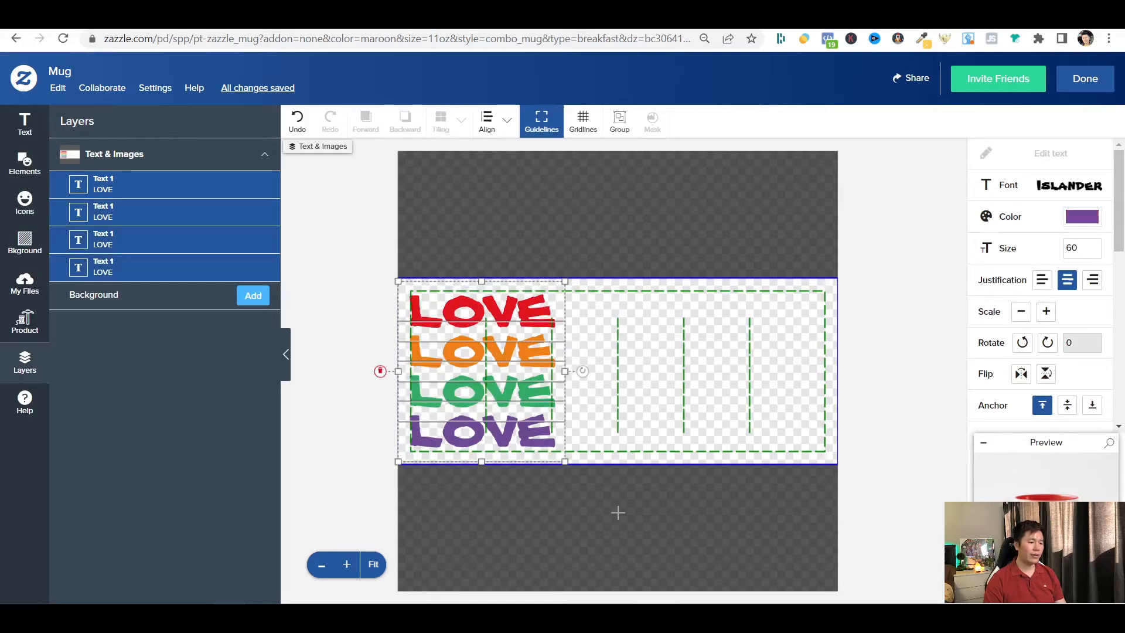
key("ctrl+c")
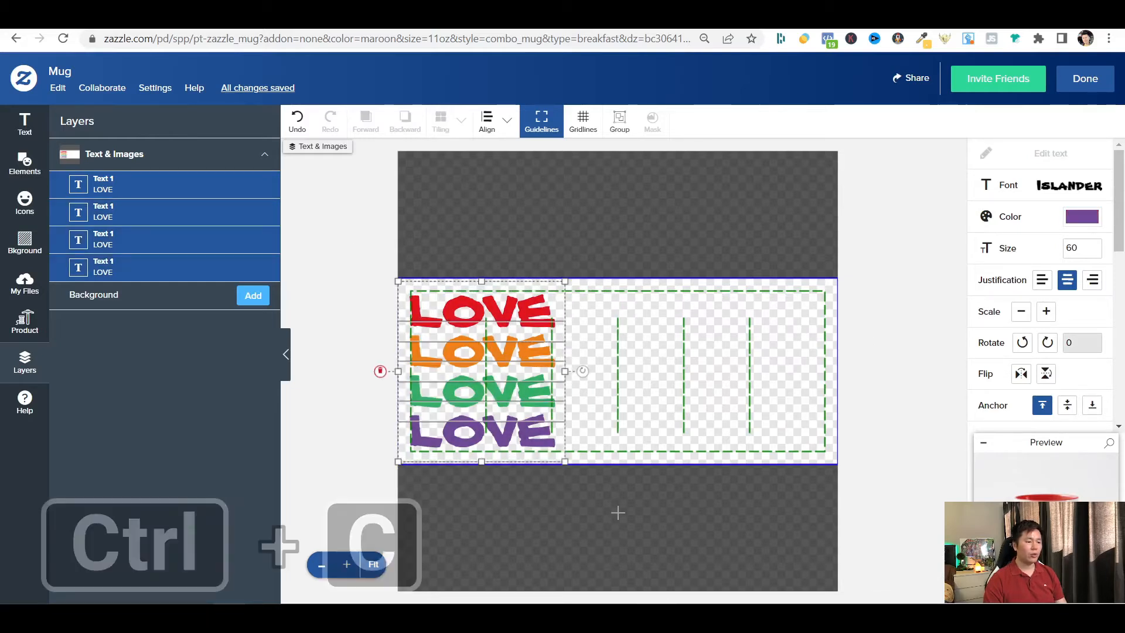
key("ctrl+v")
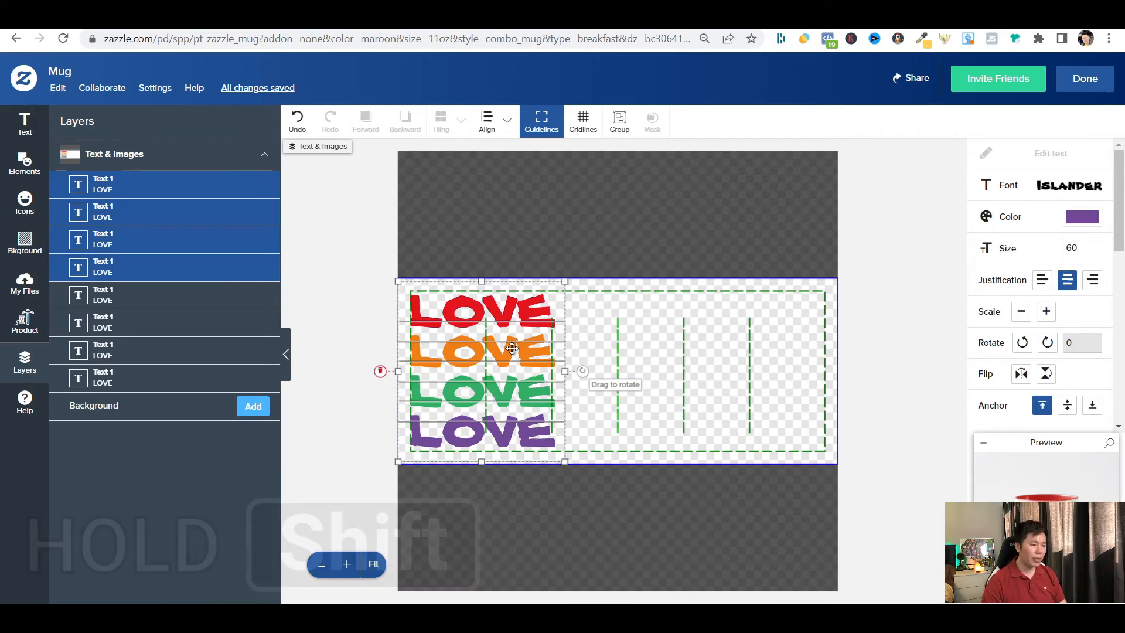
left_click_drag(513, 348, 785, 385)
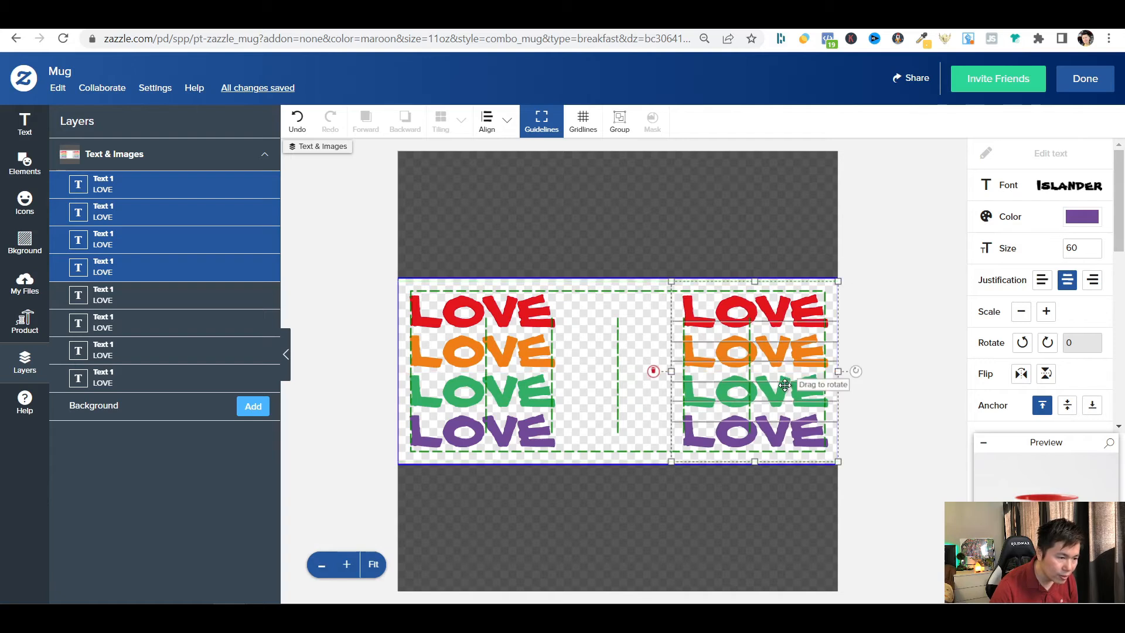
left_click(676, 517)
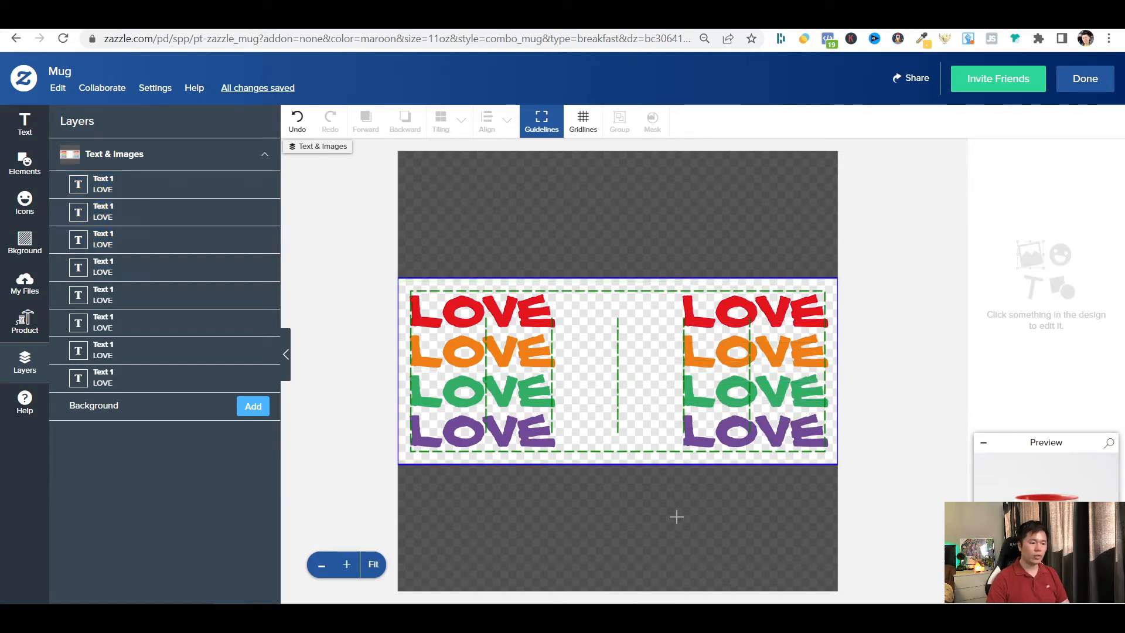
Change the orange LOVE in the right-hand stack to the Alphabet Soup font from the Decorative fonts.
left_click(733, 349)
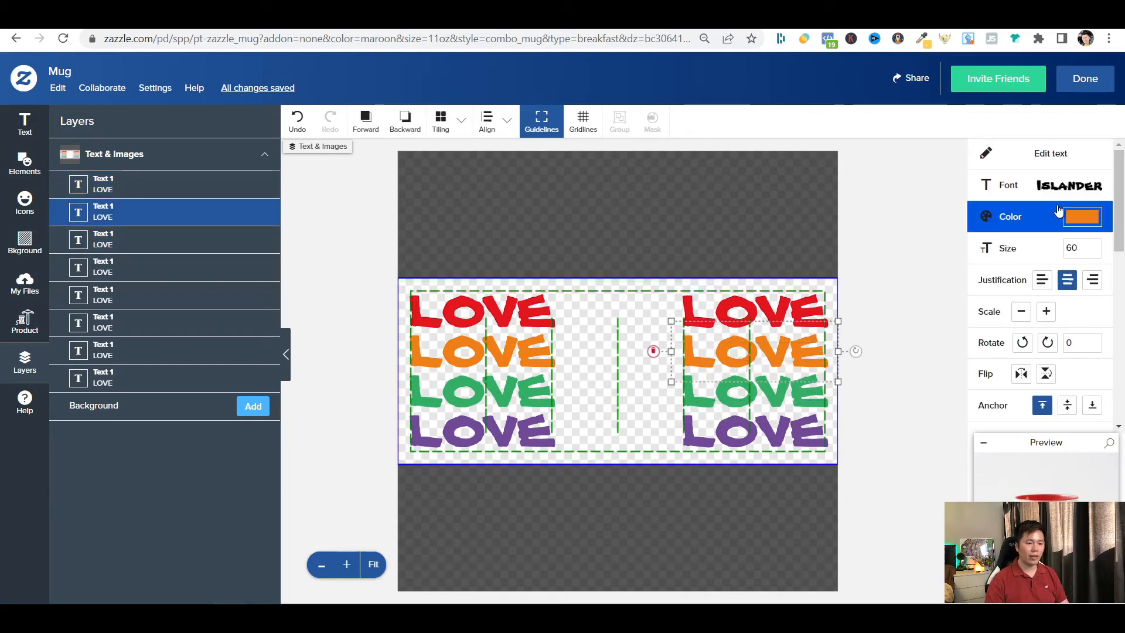
left_click(1070, 198)
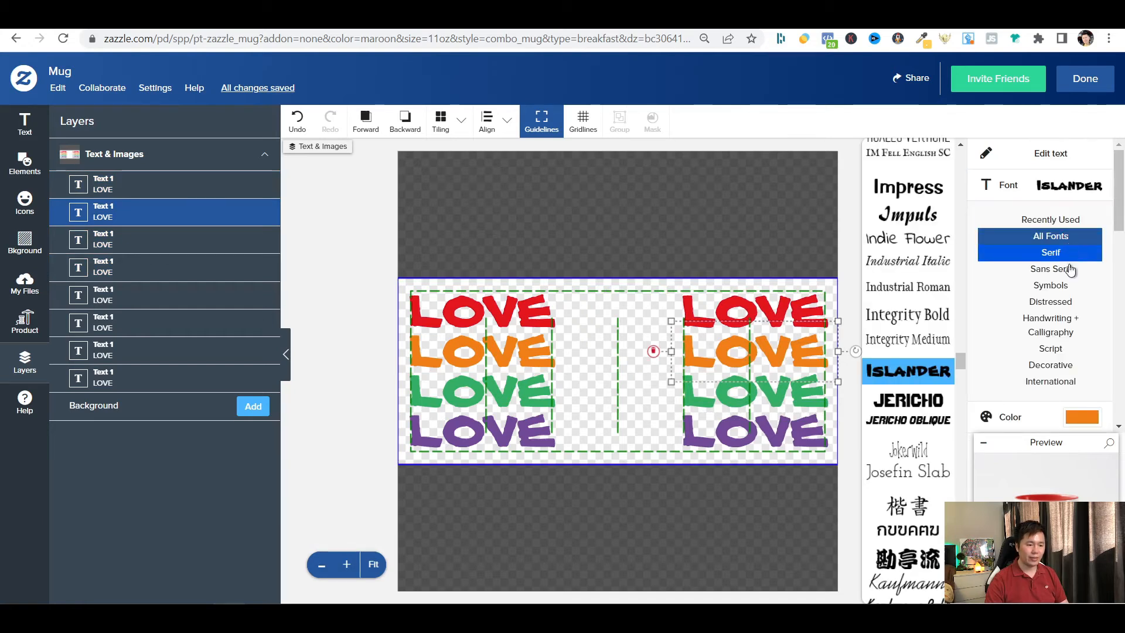
left_click(1055, 366)
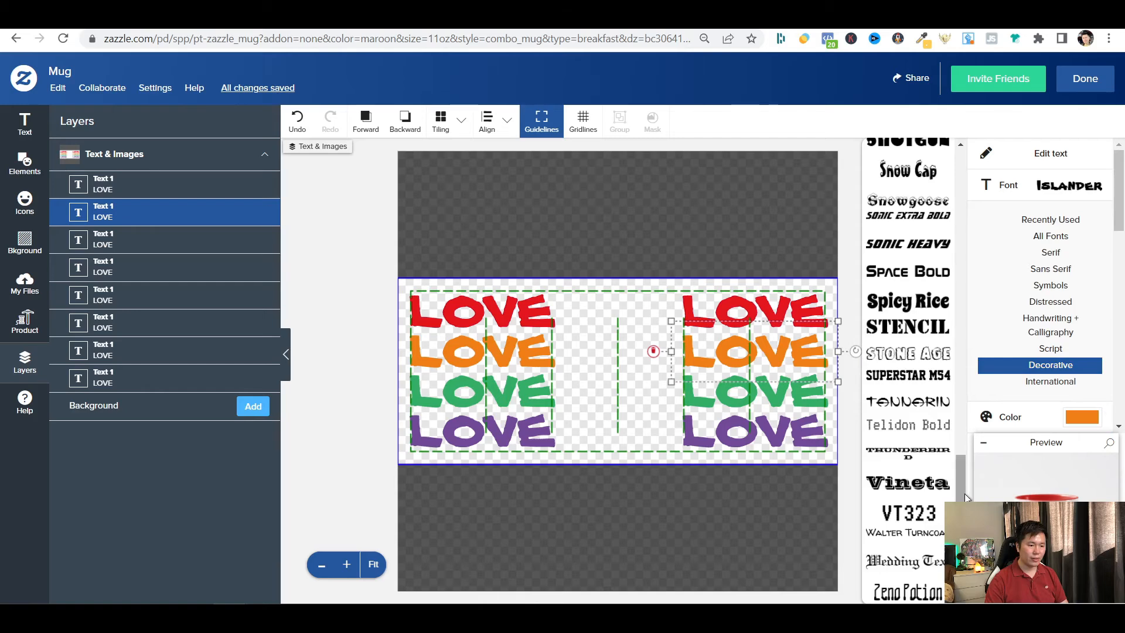
left_click_drag(967, 498, 980, 175)
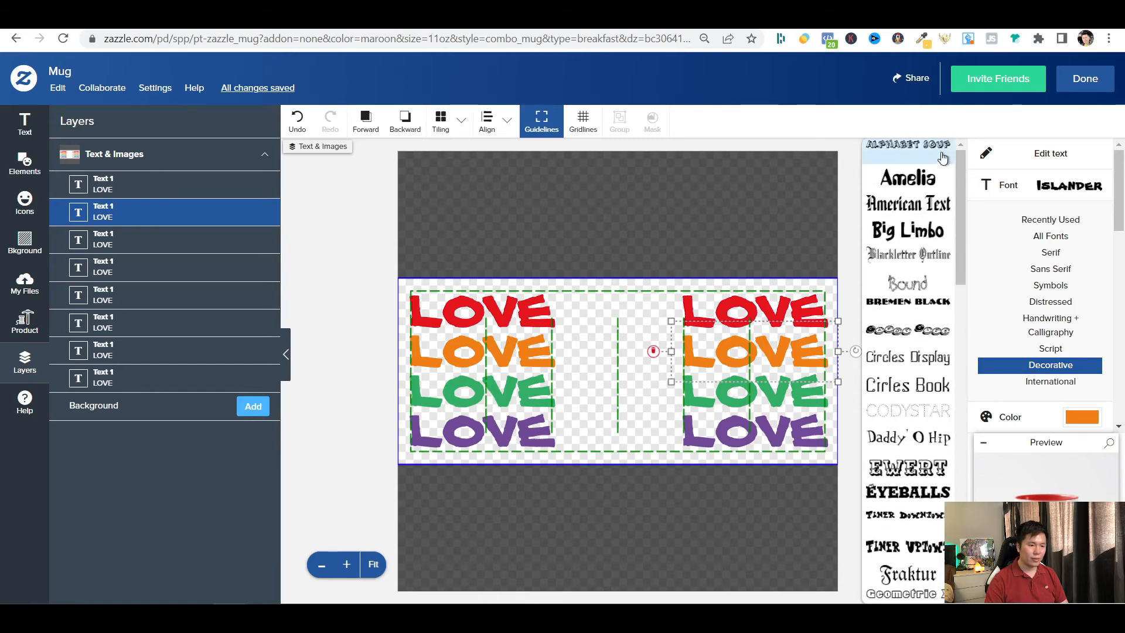
left_click(929, 151)
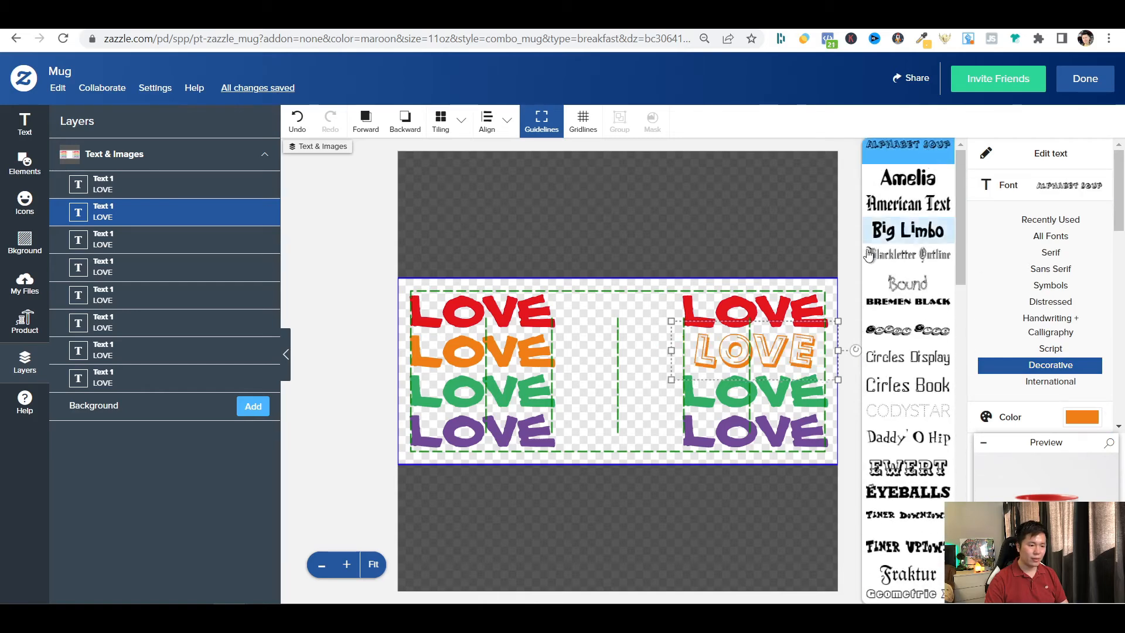
In the right-hand stack, set the green LOVE to the decorative font with letters inside ovals and the purple LOVE to Eyeballs.
left_click(772, 394)
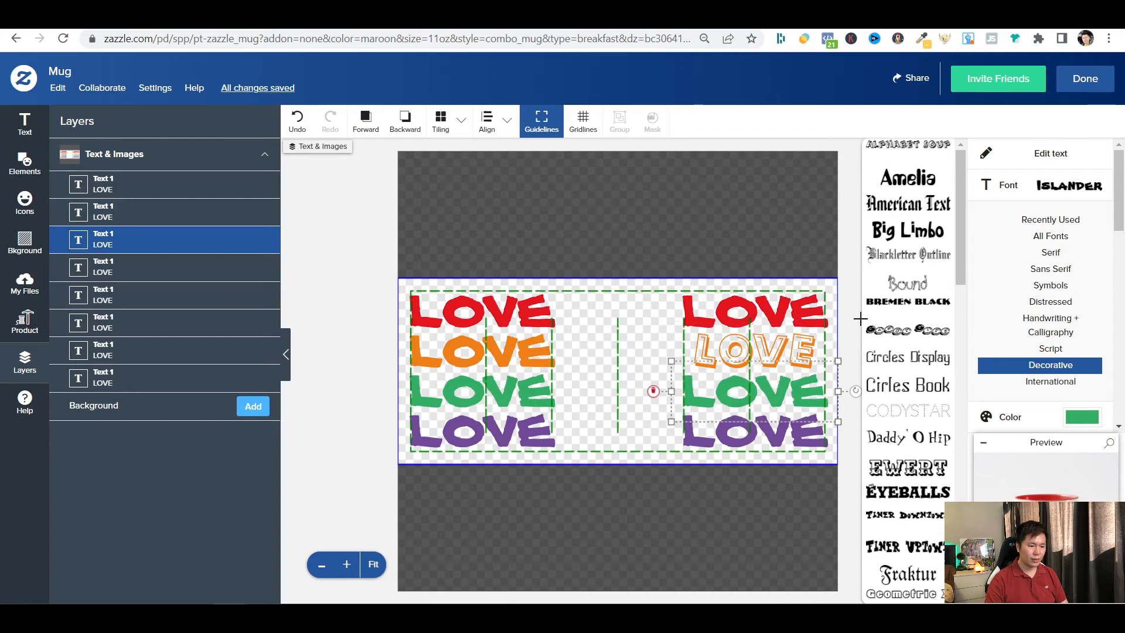
left_click(892, 337)
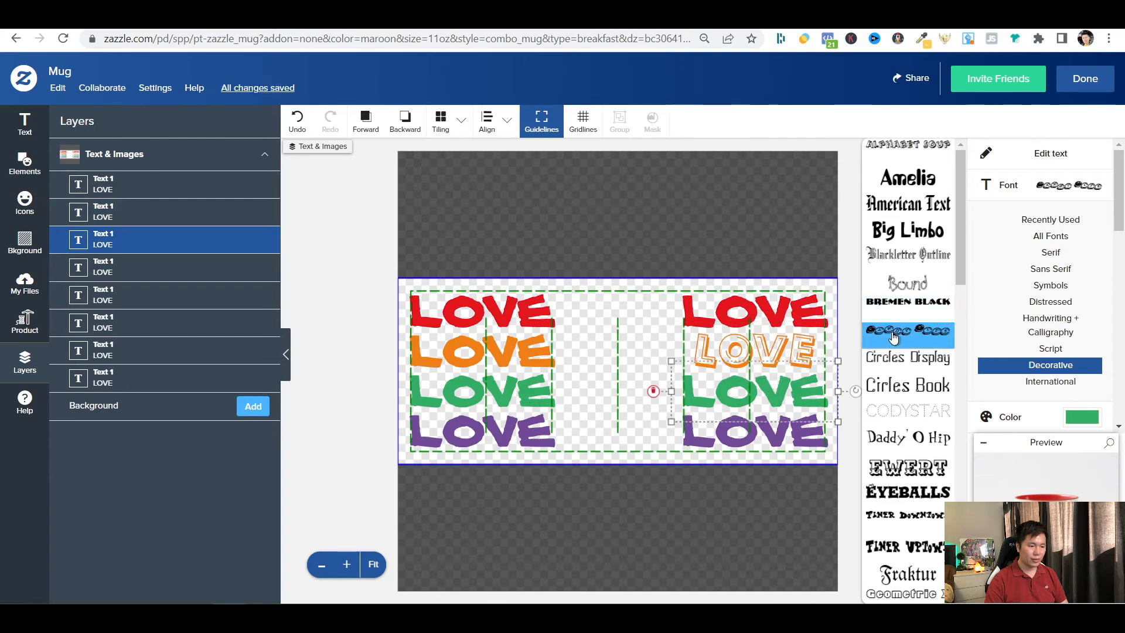
left_click(769, 439)
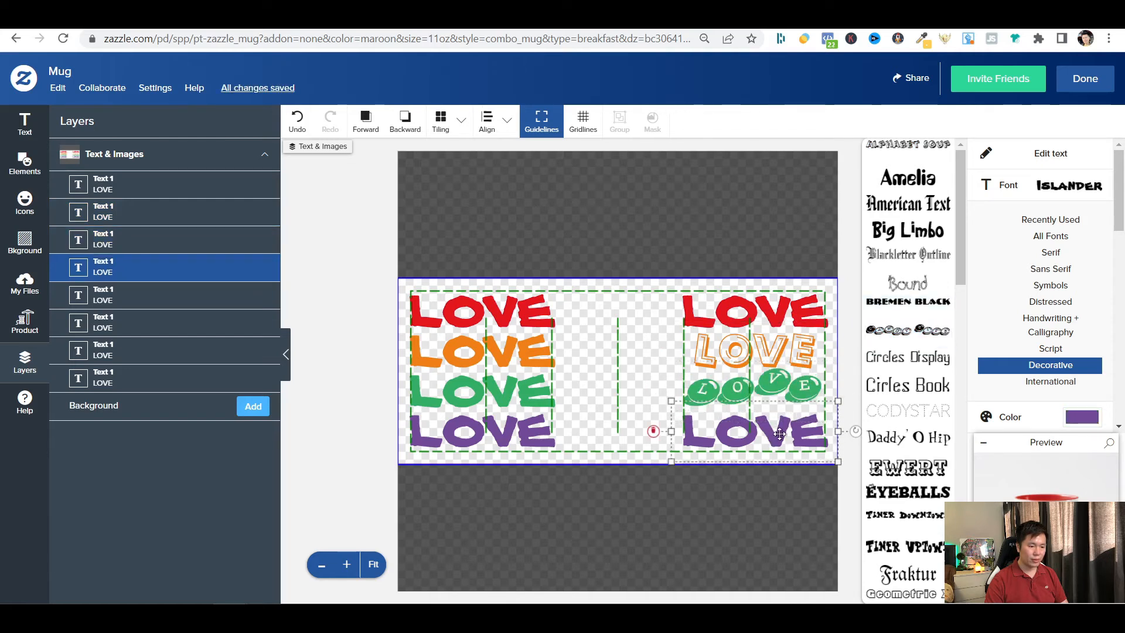
left_click(901, 496)
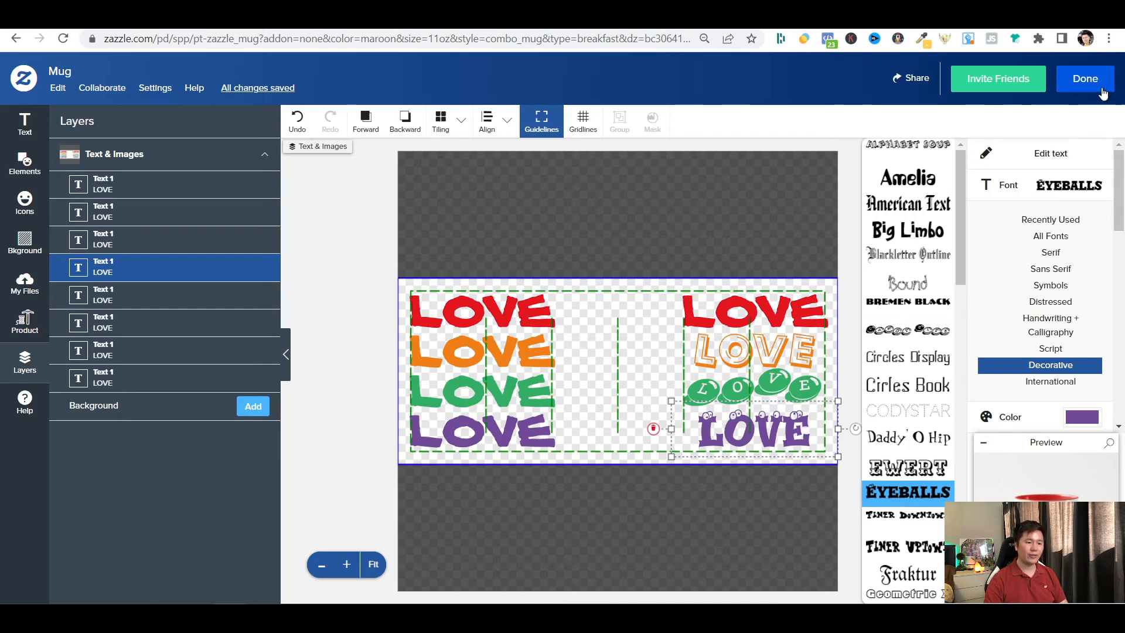
Finish the design and view the mug from its right side.
left_click(1101, 88)
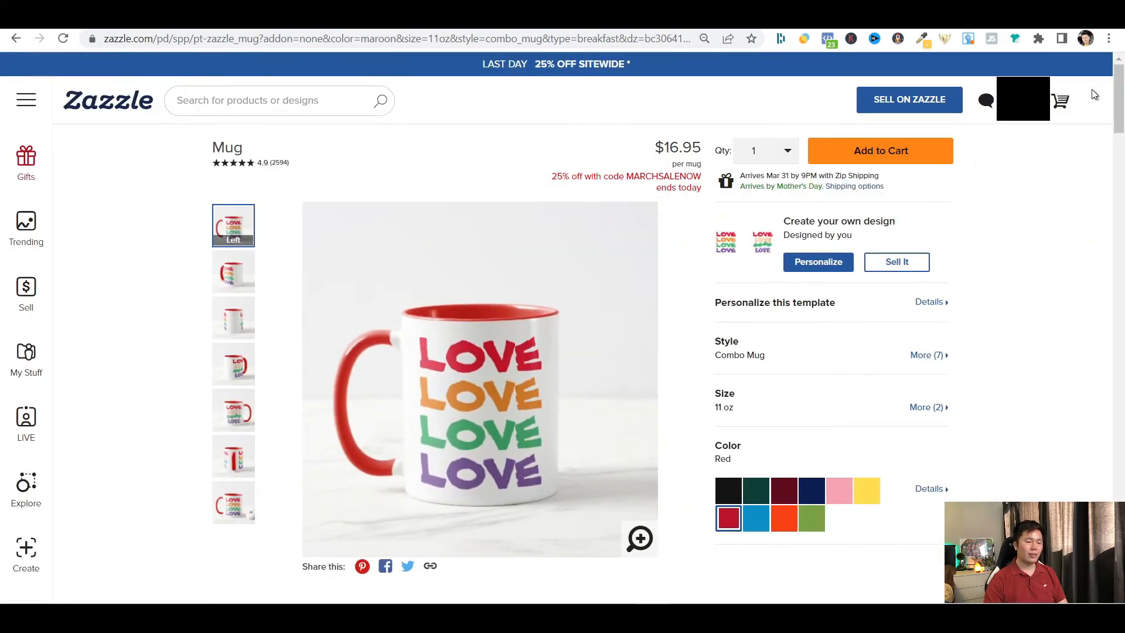
left_click(220, 427)
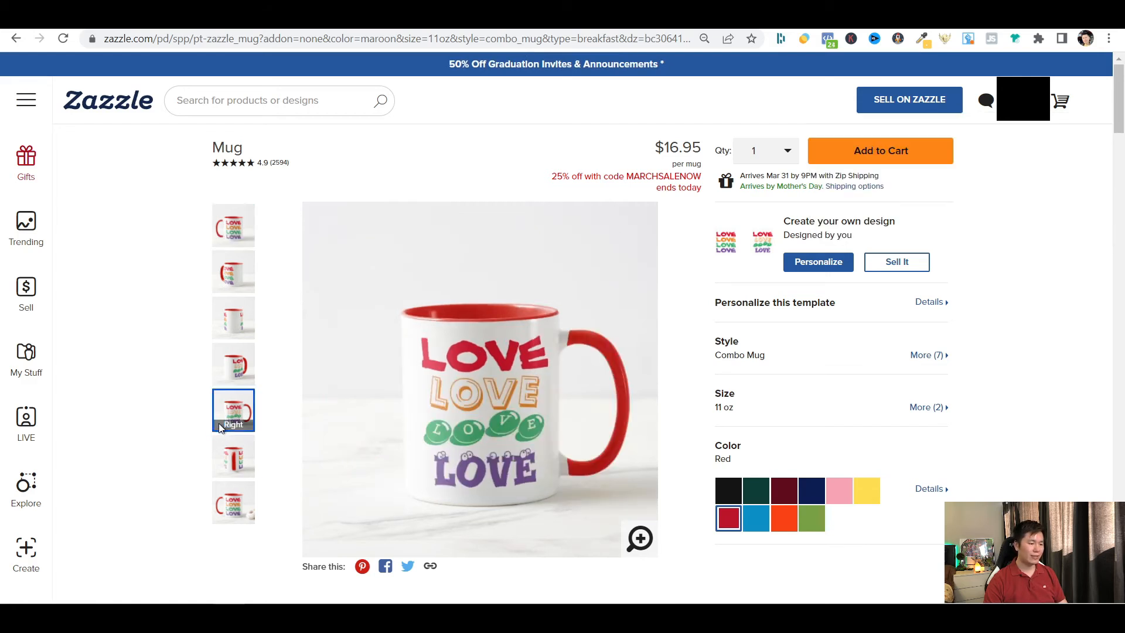
Open the mug's template personalization and select the Text 1 wording for editing.
left_click(846, 267)
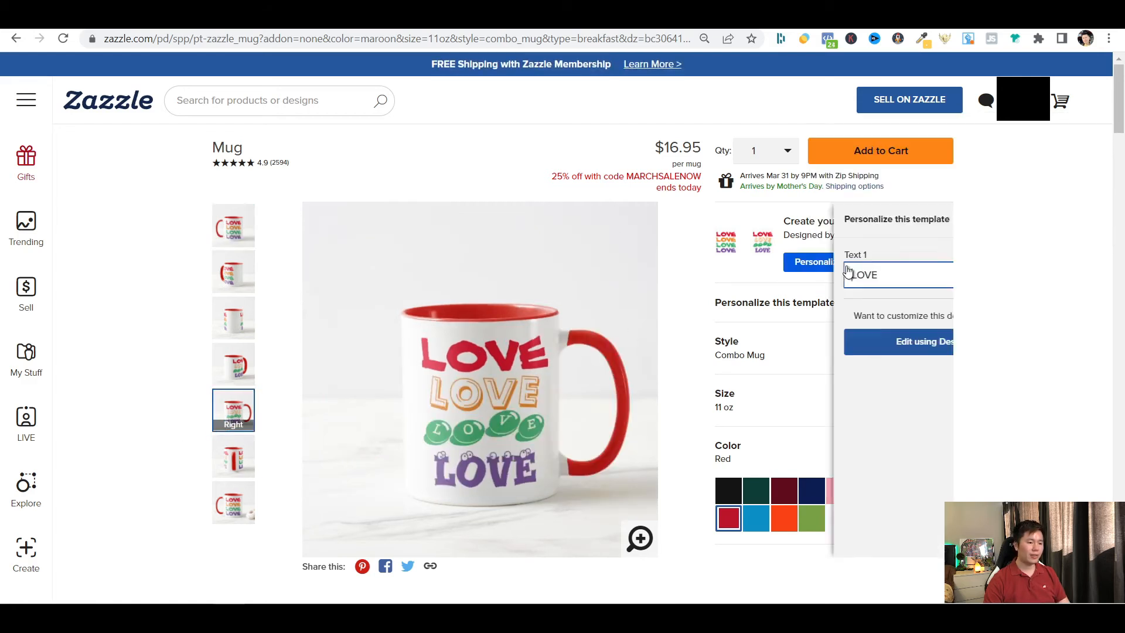
double_click(847, 267)
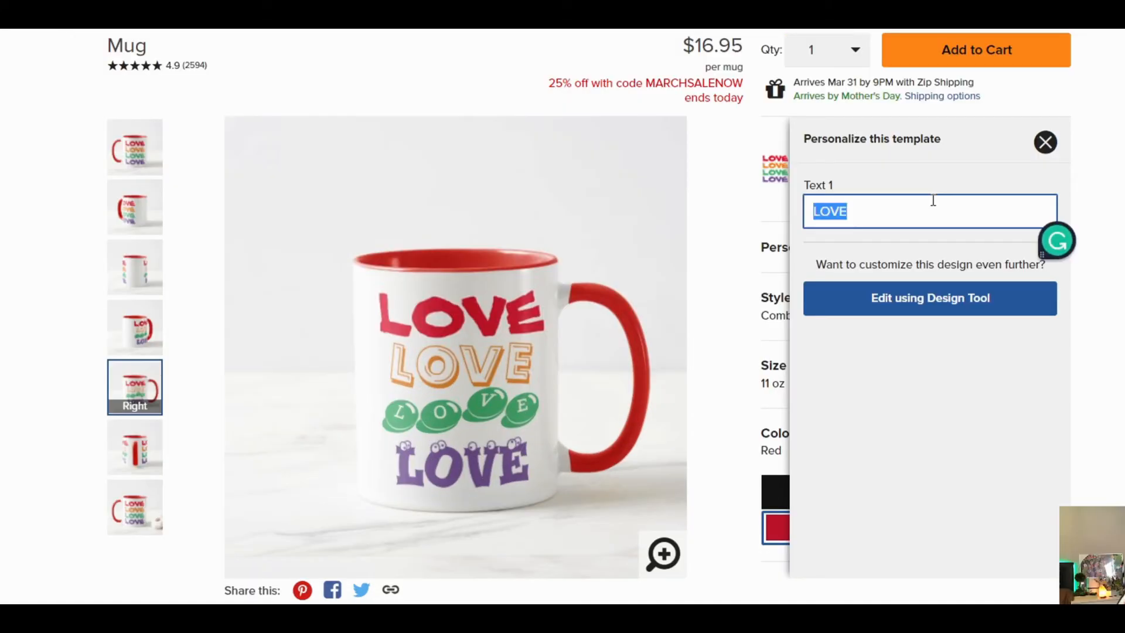